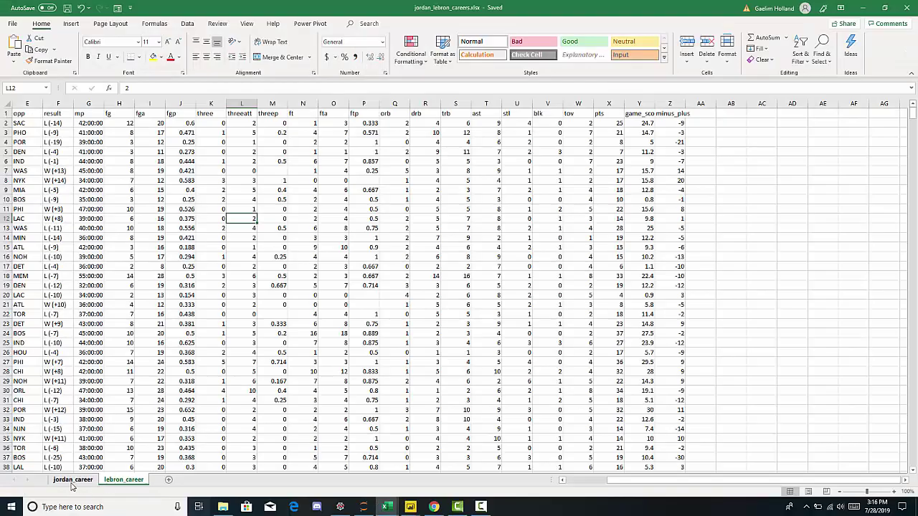
# Step: Compare the jordan_career and lebron_career sheets in Excel, ending on Jordan's game data
pyautogui.click(76, 486)
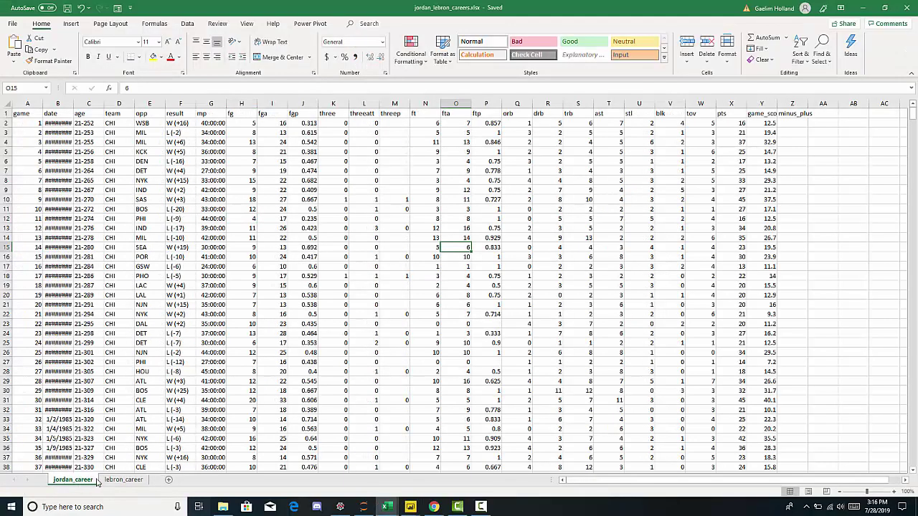
pyautogui.click(115, 485)
pyautogui.click(86, 486)
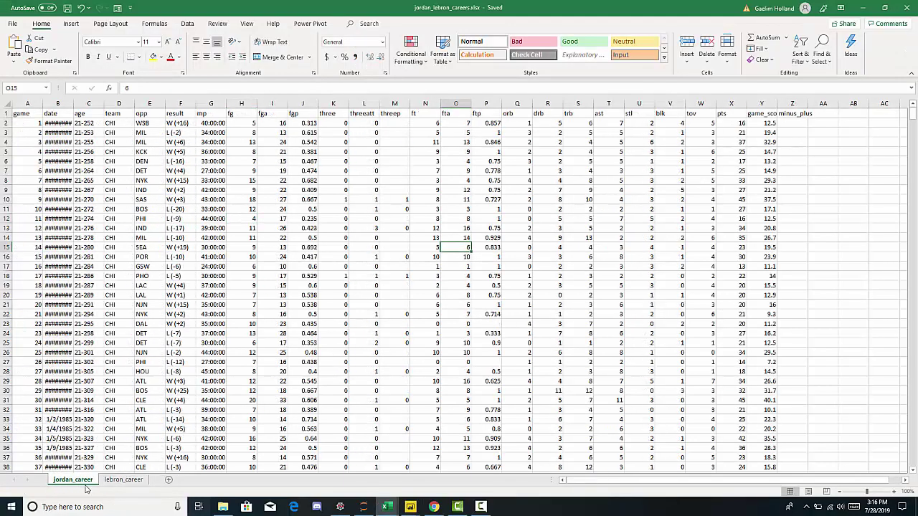
pyautogui.click(125, 487)
pyautogui.click(64, 487)
pyautogui.click(72, 483)
# Step: In the untitled Power BI report, dismiss the leftover file browser and start an Excel import
pyautogui.click(410, 507)
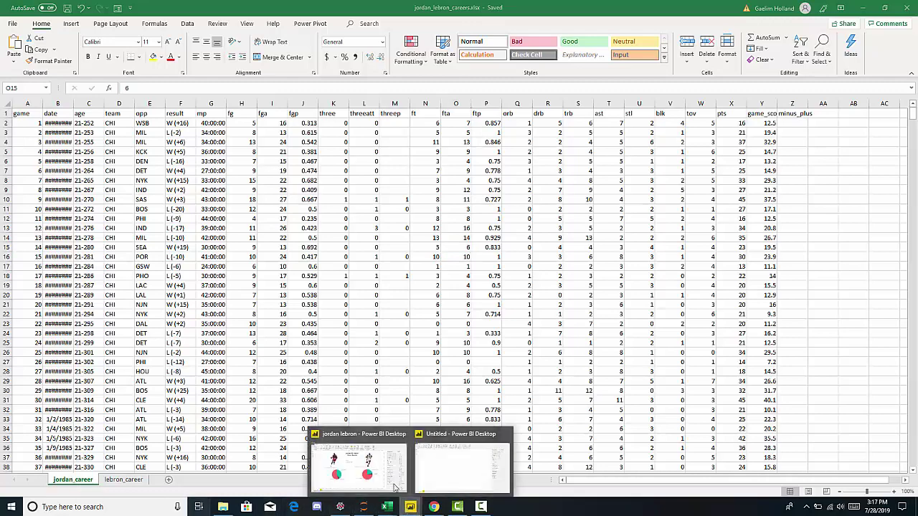
pyautogui.click(459, 463)
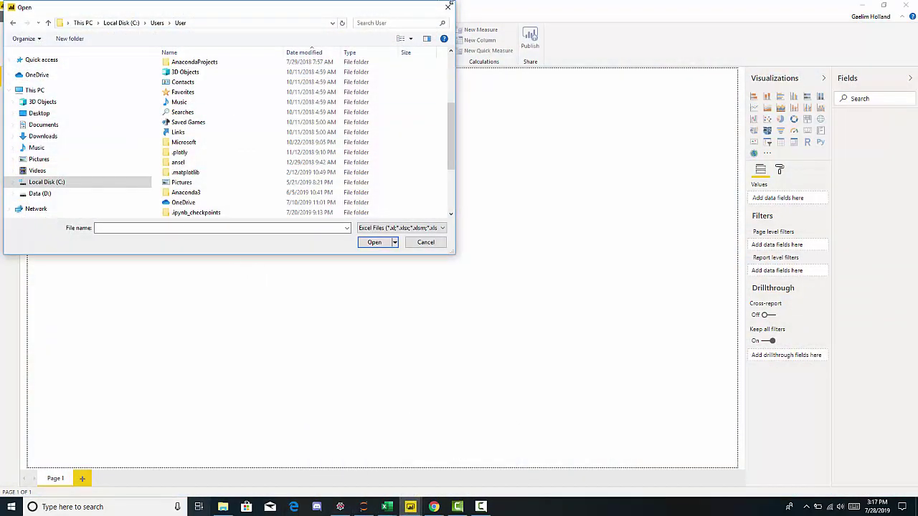
pyautogui.click(449, 7)
pyautogui.click(86, 47)
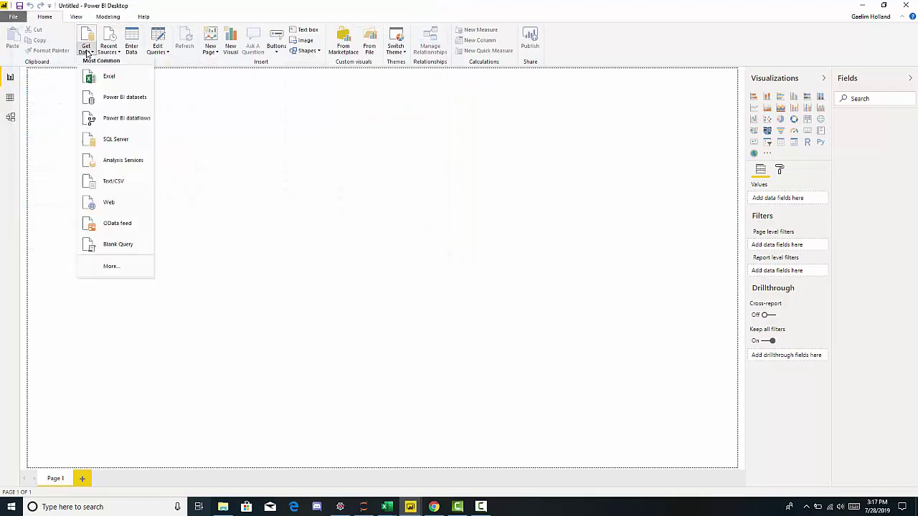
pyautogui.click(90, 77)
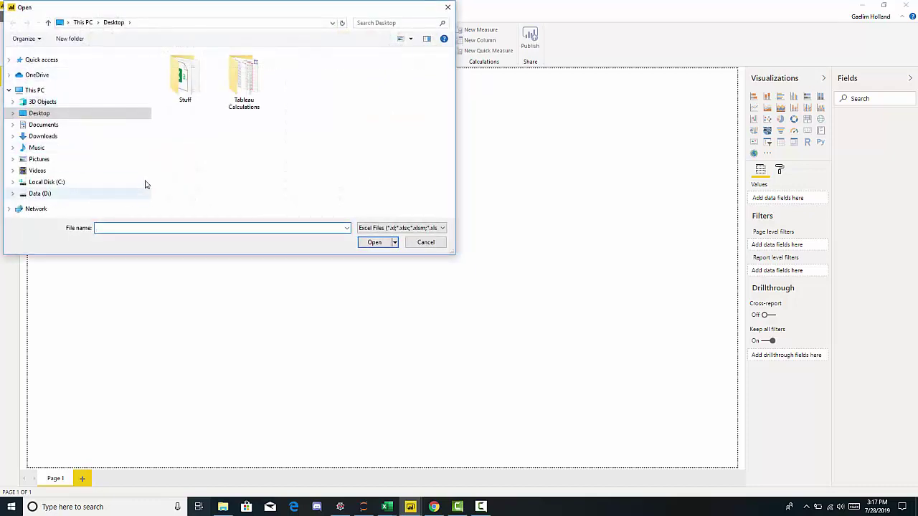
# Step: Open jordan_lebron_careers.xlsx from C:\Users\User
pyautogui.click(75, 184)
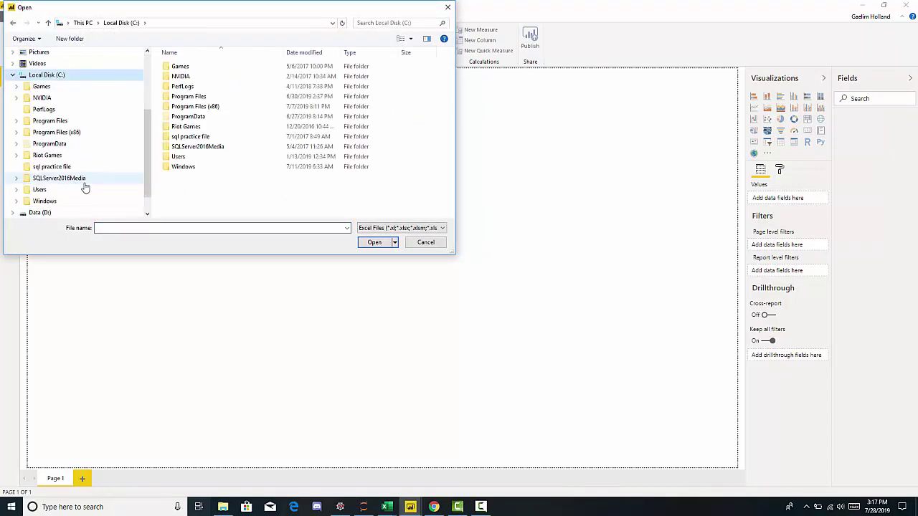
pyautogui.doubleClick(174, 155)
pyautogui.doubleClick(178, 136)
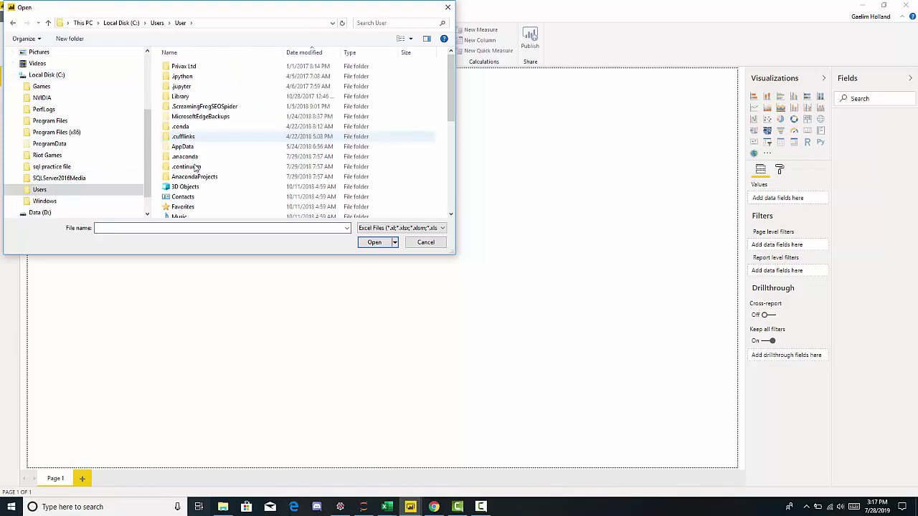
pyautogui.scroll(-3, 197, 179)
pyautogui.scroll(-2, 198, 183)
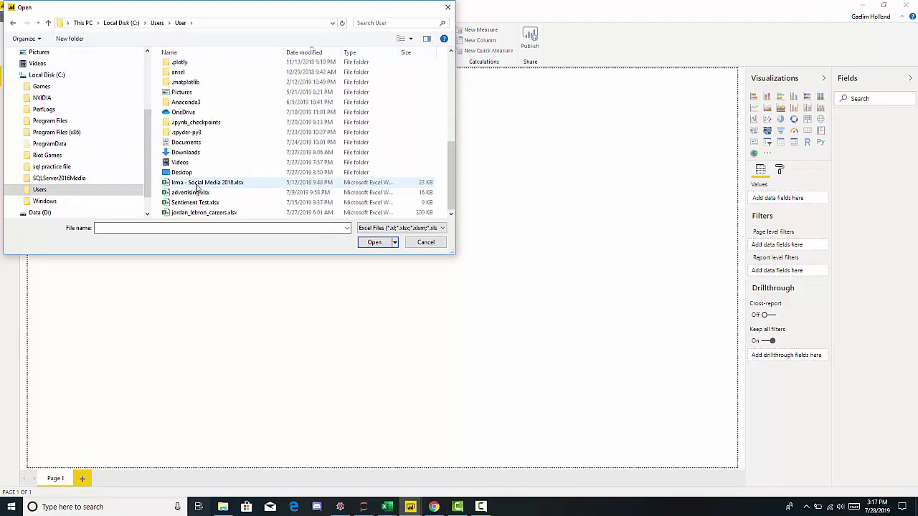
pyautogui.click(203, 214)
pyautogui.doubleClick(203, 213)
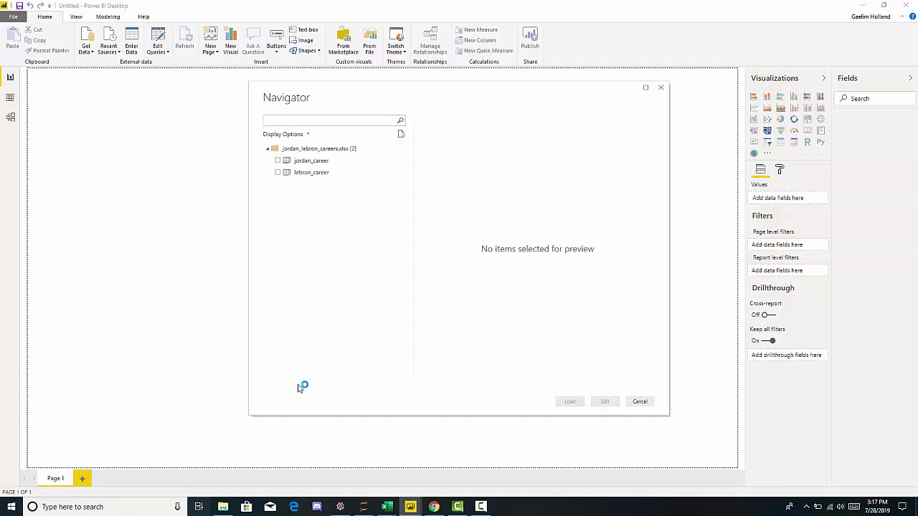
# Step: Preview both sheets in the Navigator and tick jordan_career and lebron_career
pyautogui.click(316, 161)
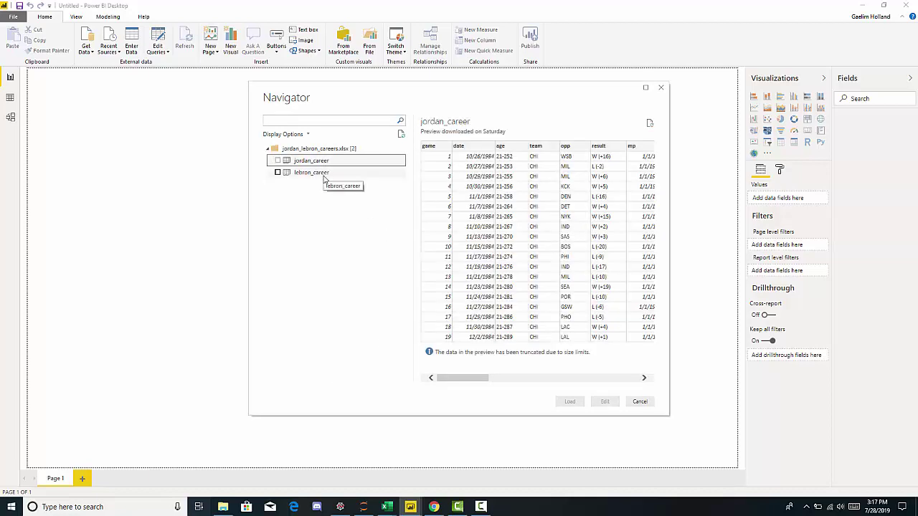
pyautogui.click(324, 173)
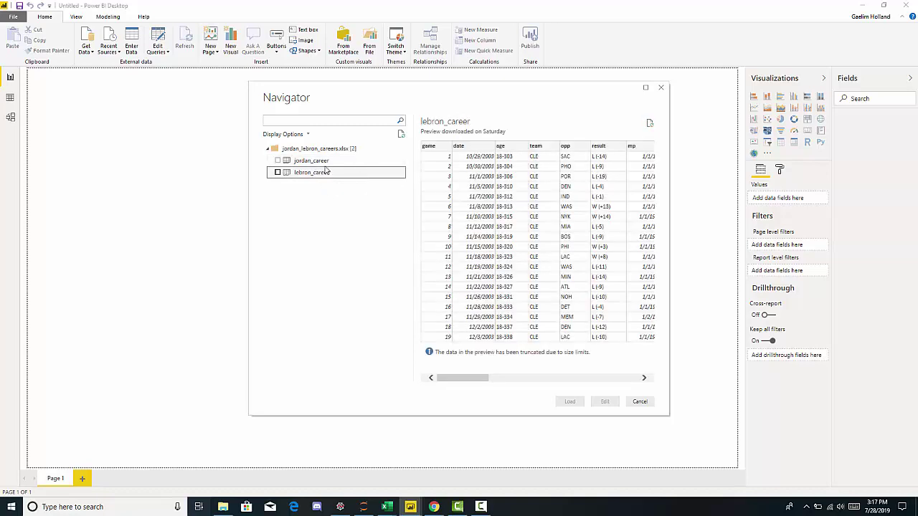
pyautogui.click(323, 162)
pyautogui.click(277, 161)
pyautogui.click(277, 173)
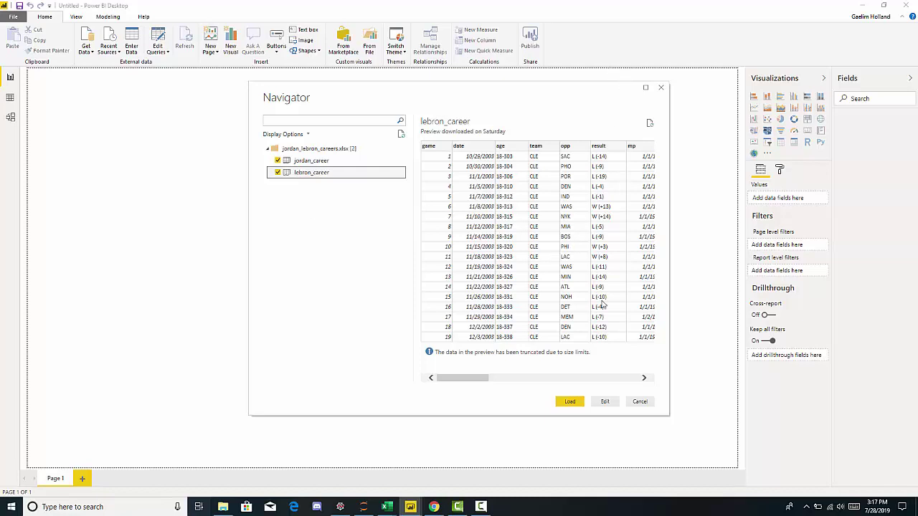
# Step: Load the checked sheets into Power Query Editor, review lebron_career, and end on jordan_career
pyautogui.click(607, 403)
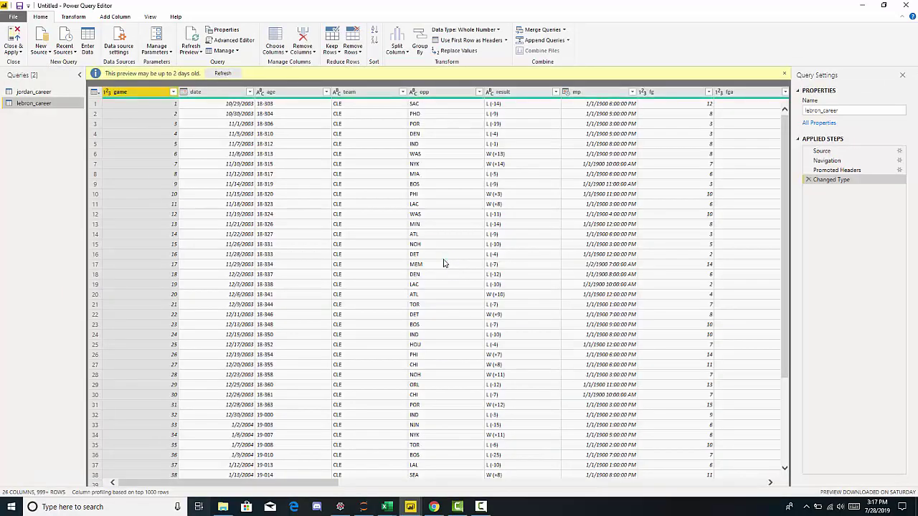
pyautogui.click(50, 94)
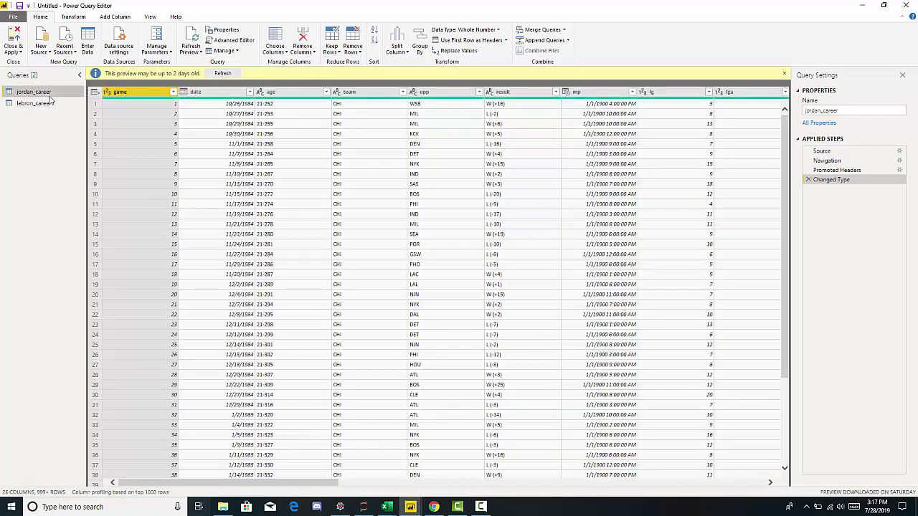
pyautogui.click(50, 102)
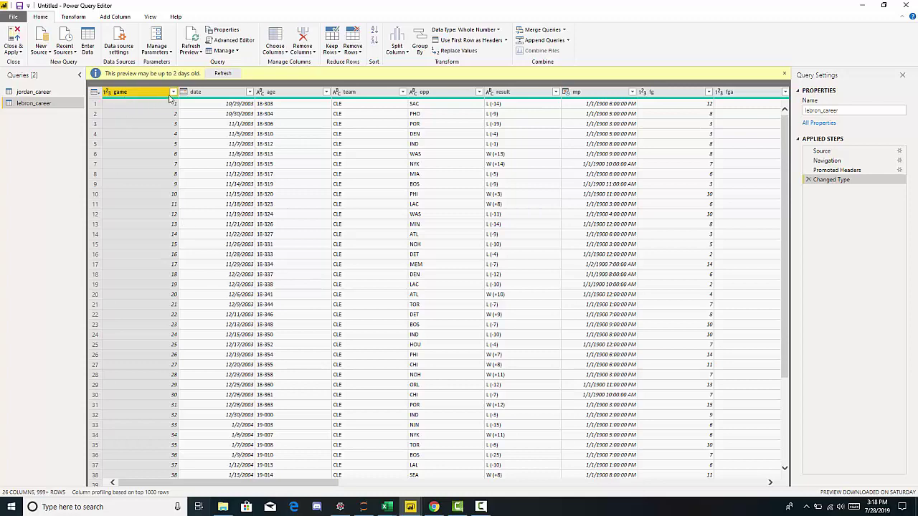
pyautogui.click(41, 103)
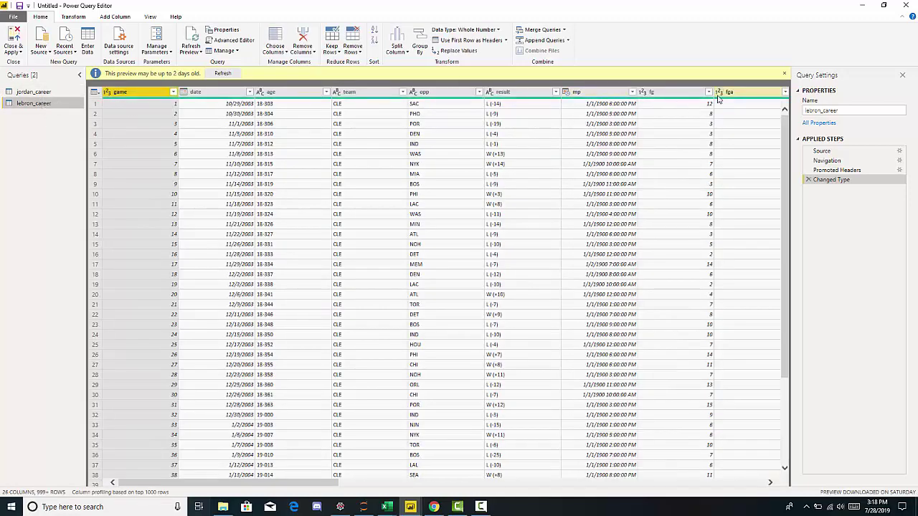
pyautogui.click(36, 91)
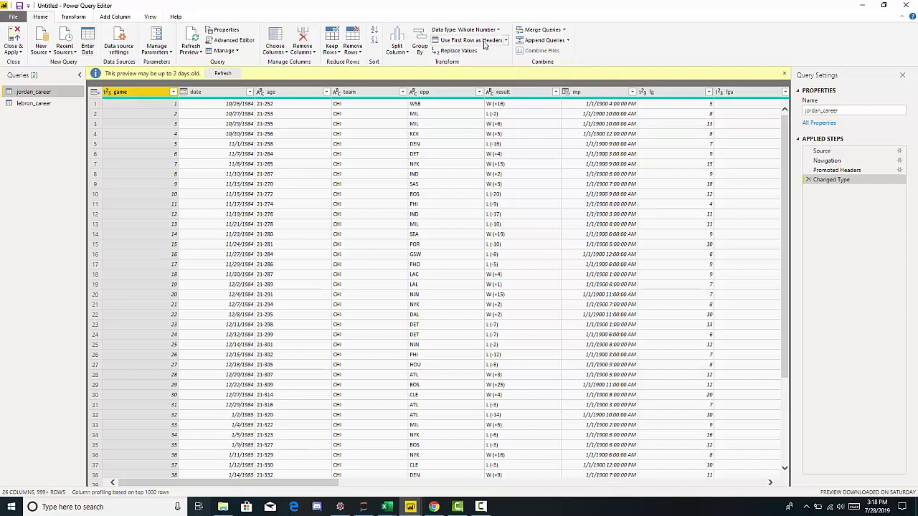
# Step: Append lebron_career to primary table jordan_career as the new query Append1
pyautogui.click(568, 43)
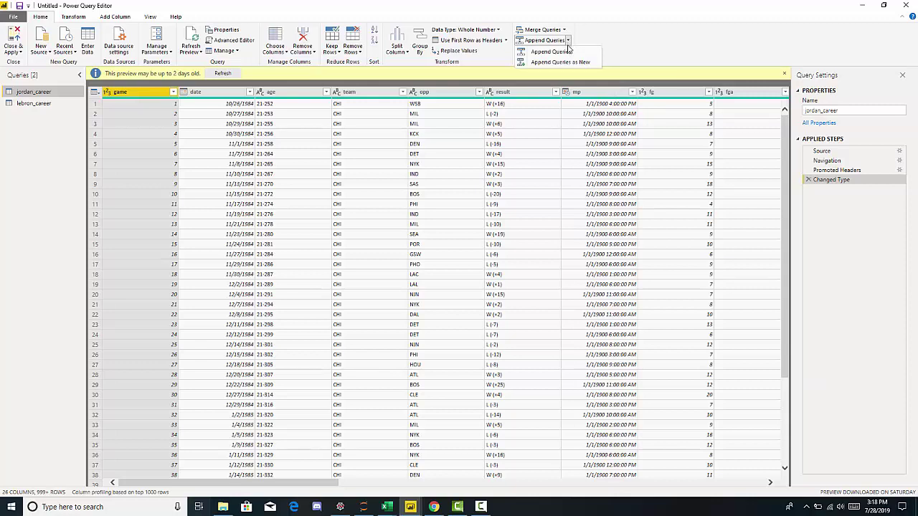
pyautogui.click(565, 63)
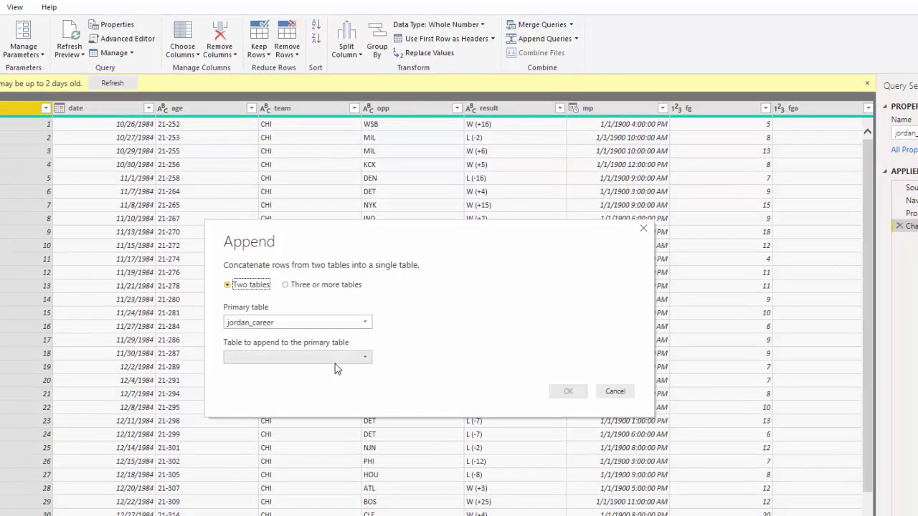
pyautogui.click(336, 358)
pyautogui.click(329, 385)
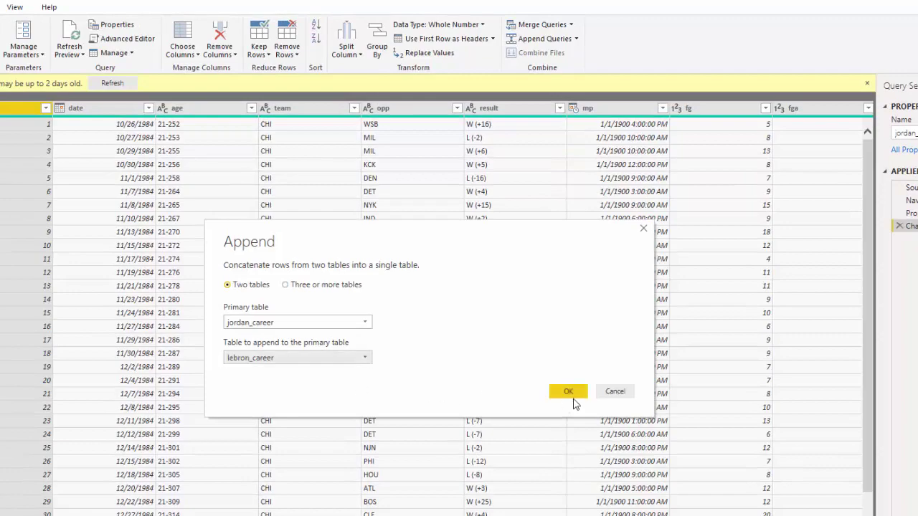
pyautogui.click(571, 396)
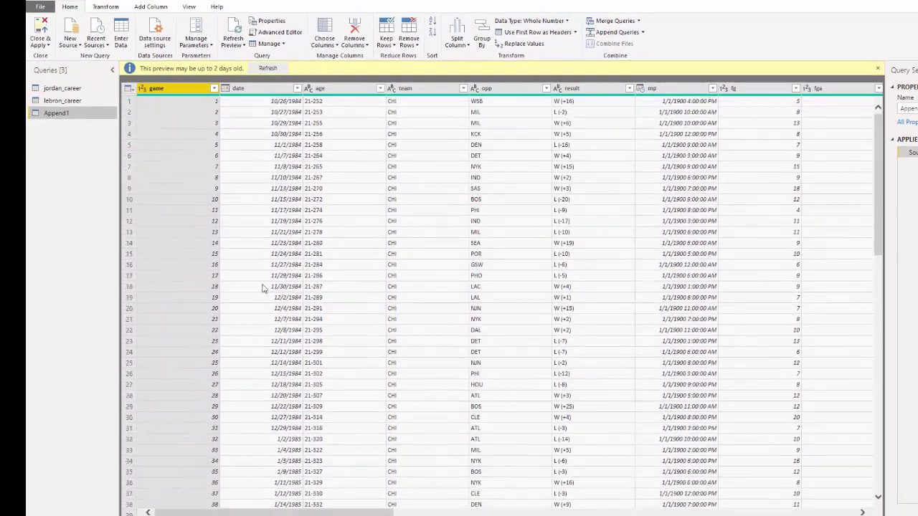
pyautogui.scroll(-8, 270, 407)
pyautogui.moveTo(272, 512)
pyautogui.mouseDown()
pyautogui.moveTo(736, 512)
pyautogui.moveTo(269, 512)
pyautogui.mouseUp()
pyautogui.scroll(-10, 427, 331)
pyautogui.scroll(15, 428, 331)
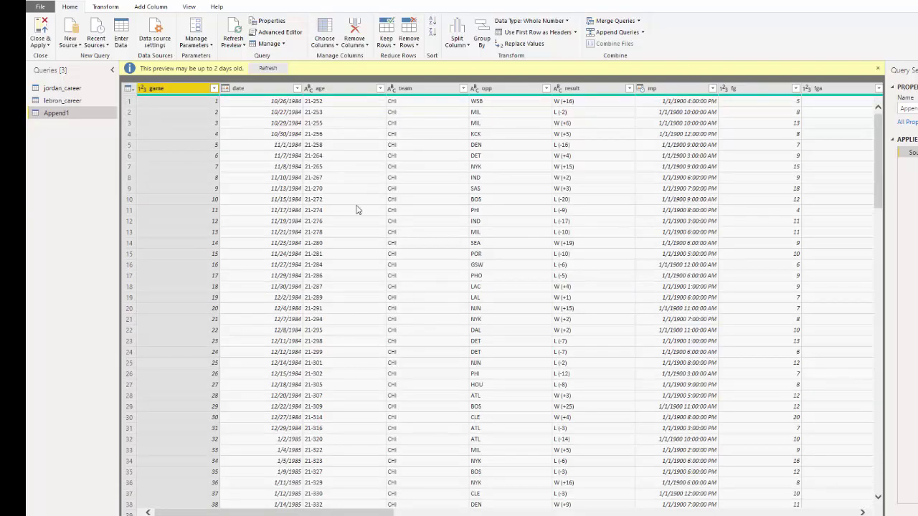
pyautogui.scroll(-20, 365, 230)
pyautogui.scroll(20, 434, 304)
pyautogui.scroll(13, 439, 304)
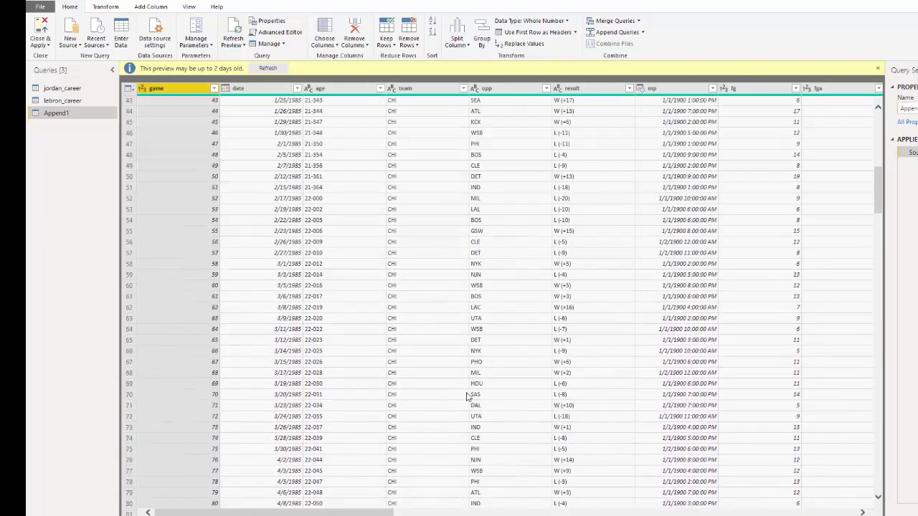
pyautogui.moveTo(380, 514)
pyautogui.mouseDown()
pyautogui.moveTo(832, 513)
pyautogui.moveTo(282, 512)
pyautogui.mouseUp()
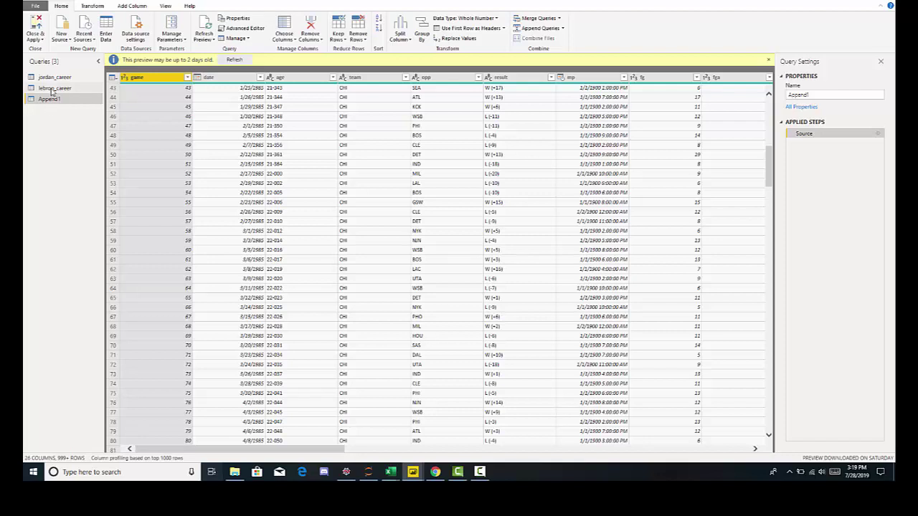
# Step: Give jordan_career a Custom column with the formula "Jordan"
pyautogui.click(51, 77)
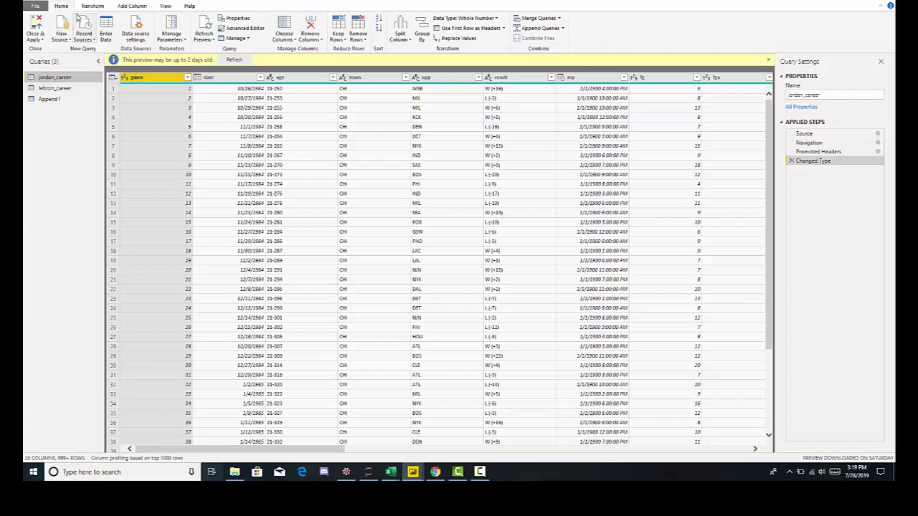
pyautogui.click(125, 8)
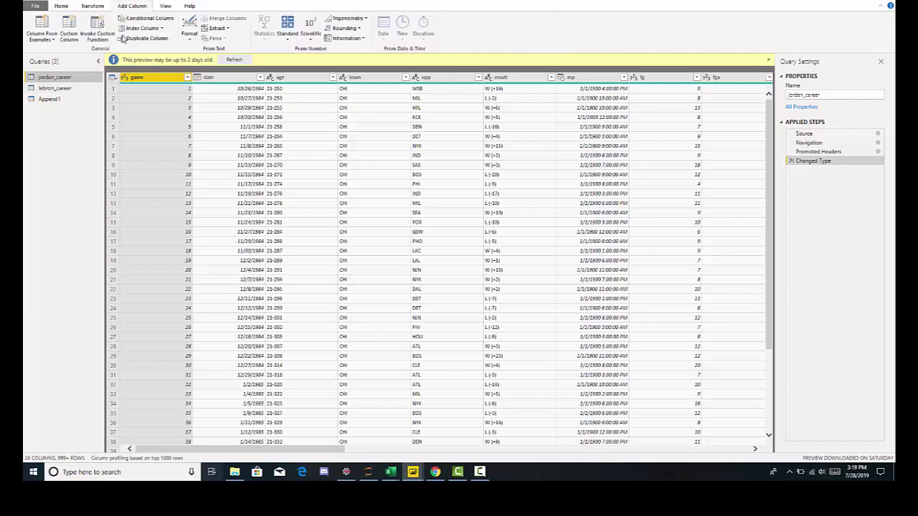
pyautogui.click(70, 29)
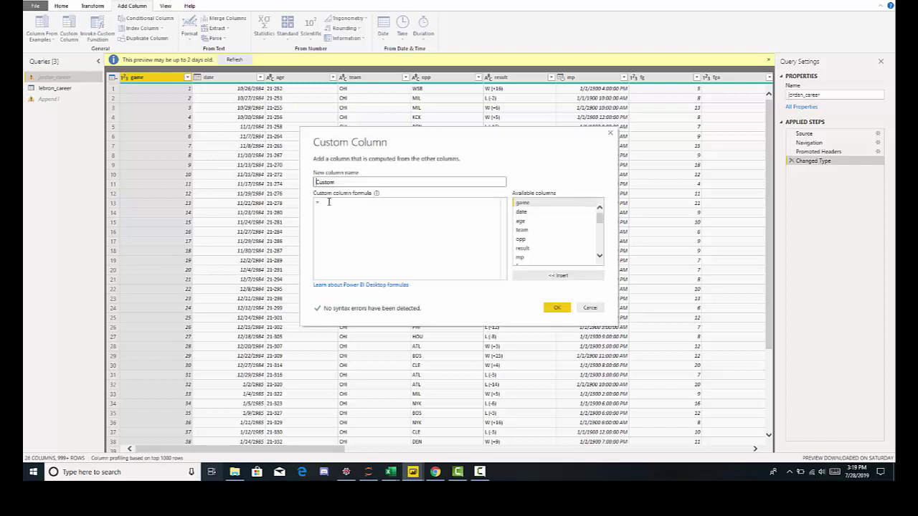
pyautogui.write('"Jordan"')
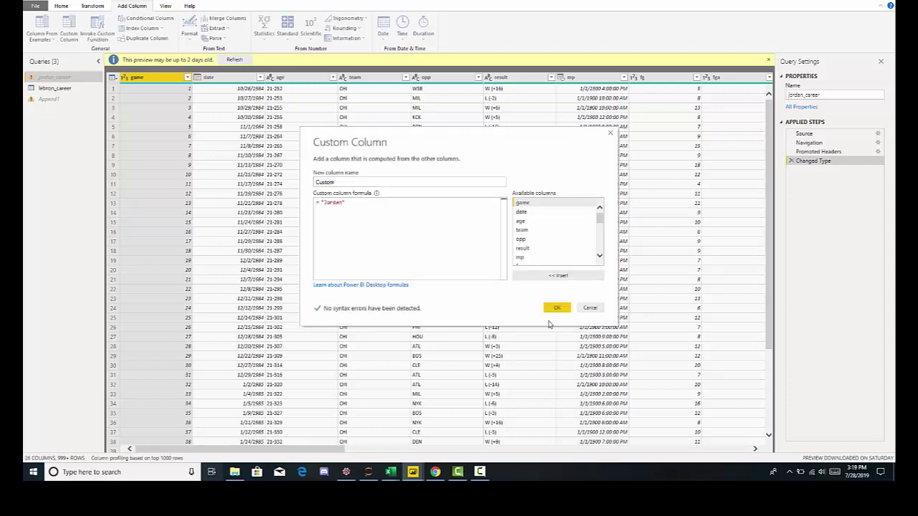
pyautogui.click(556, 308)
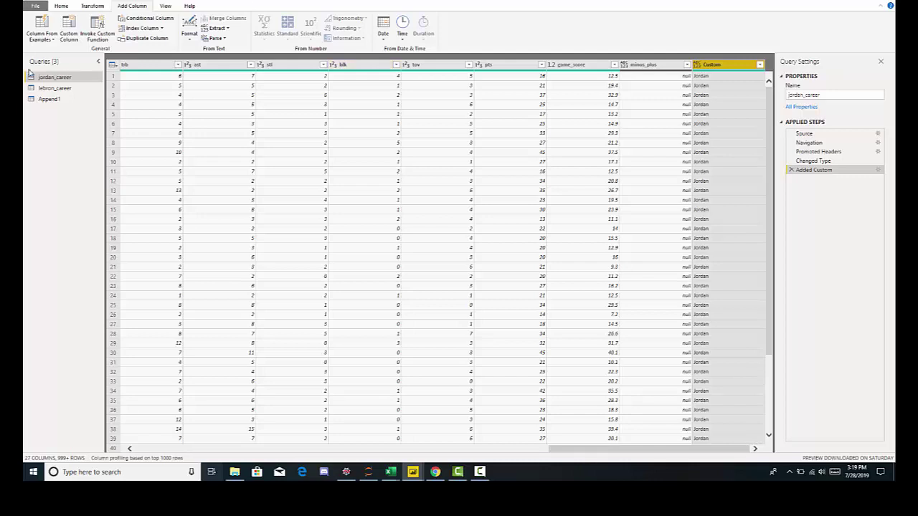
# Step: Scroll through the Append1 query's columns
pyautogui.click(48, 99)
pyautogui.moveTo(358, 451); pyautogui.dragTo(646, 451)
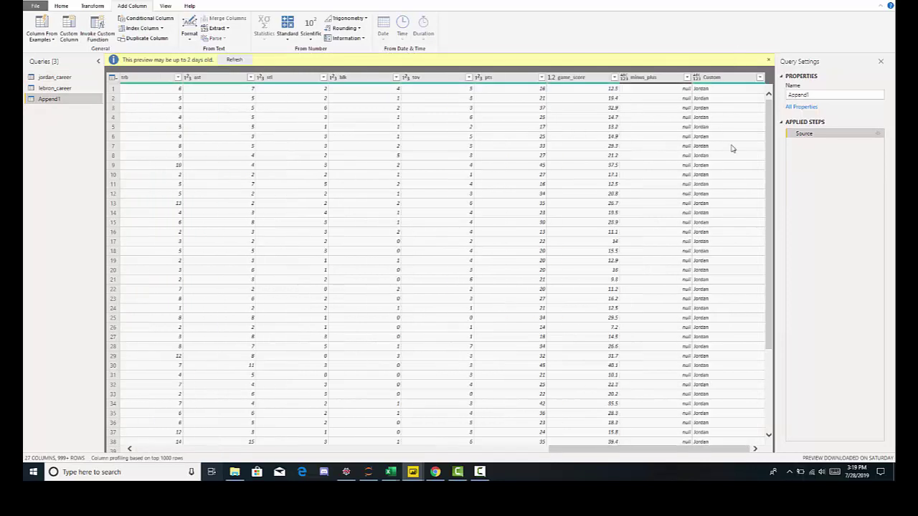
pyautogui.moveTo(636, 454)
pyautogui.mouseDown()
pyautogui.moveTo(333, 451)
pyautogui.moveTo(321, 433)
pyautogui.mouseUp()
pyautogui.moveTo(330, 396); pyautogui.dragTo(233, 396)
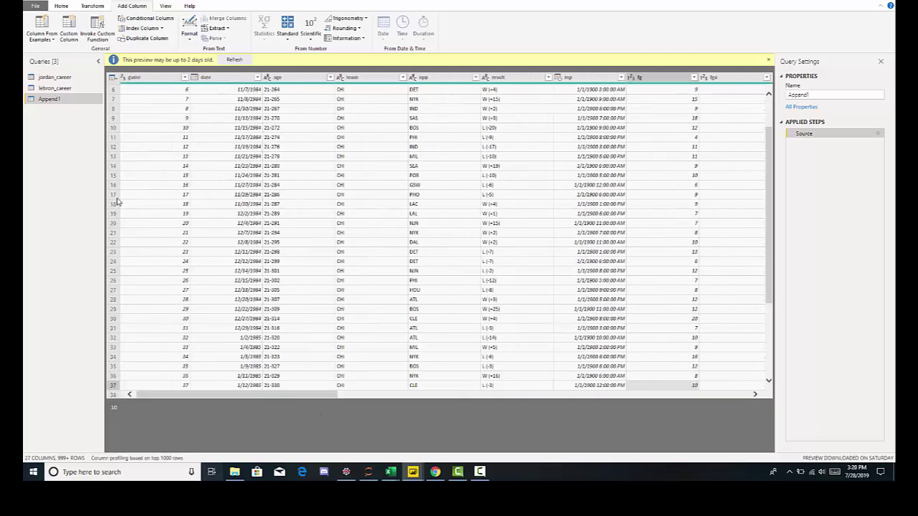
# Step: Add a "Lebron" Custom column to lebron_career, then view the labels at Append1's right edge
pyautogui.click(57, 87)
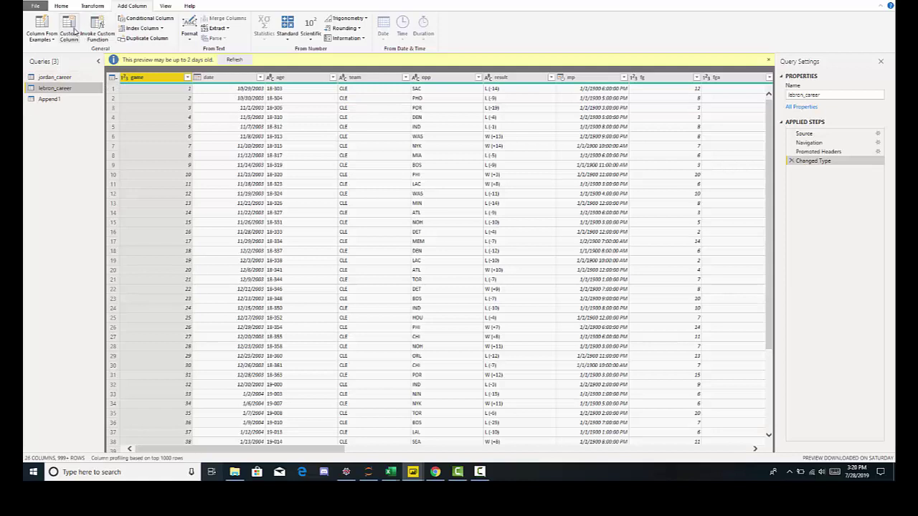
pyautogui.click(70, 29)
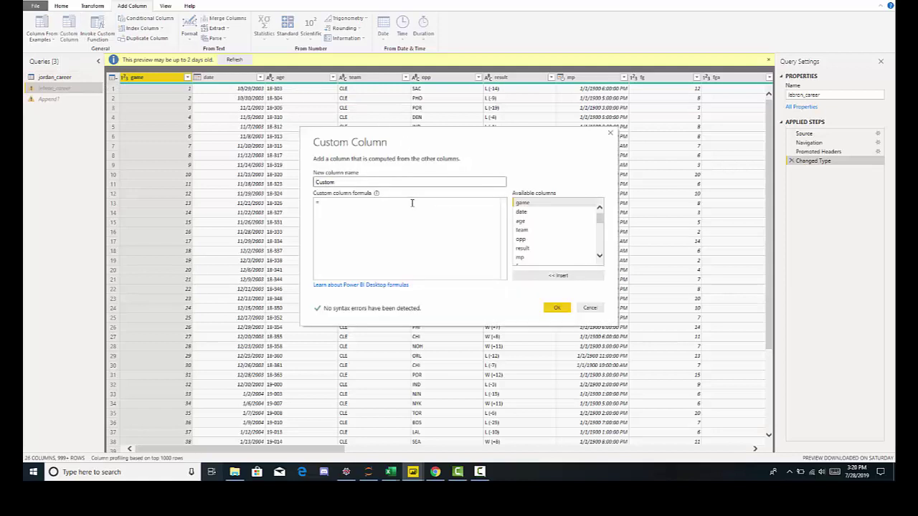
pyautogui.click(411, 203)
pyautogui.write('"Lebron')
pyautogui.click(554, 308)
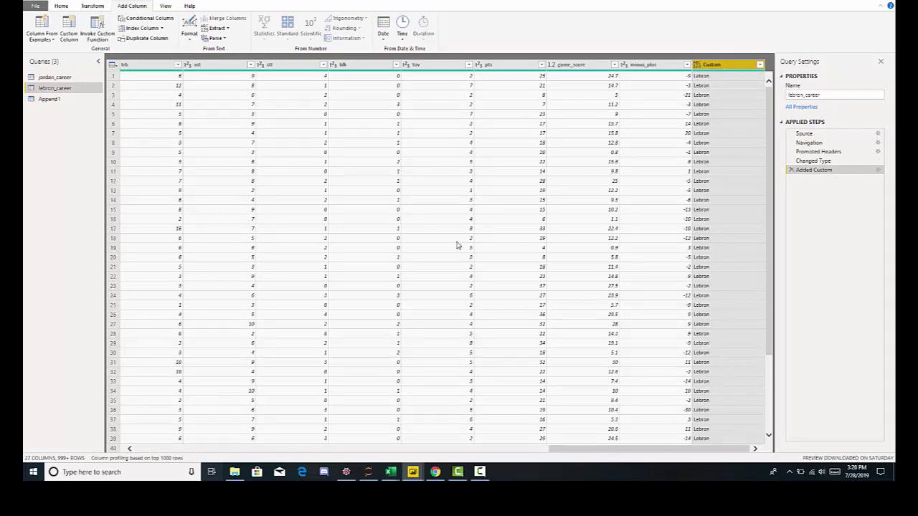
pyautogui.click(60, 100)
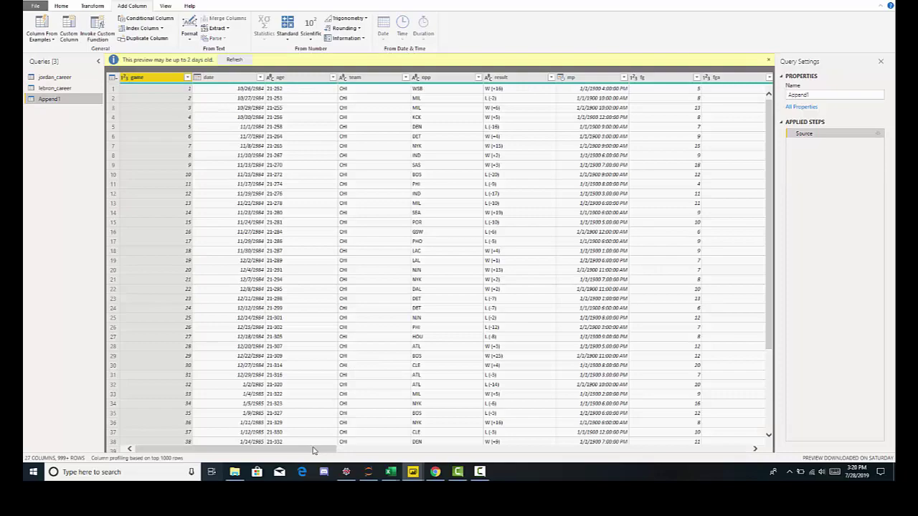
pyautogui.moveTo(316, 450)
pyautogui.mouseDown()
pyautogui.moveTo(696, 464)
pyautogui.moveTo(718, 451)
pyautogui.mouseUp()
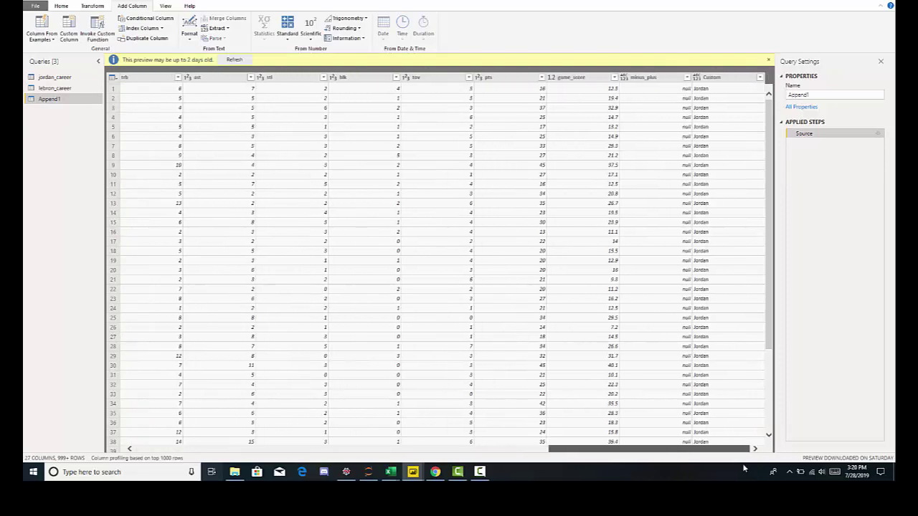
# Step: Filter Append1's Custom column to exclude the Lebron value
pyautogui.click(760, 77)
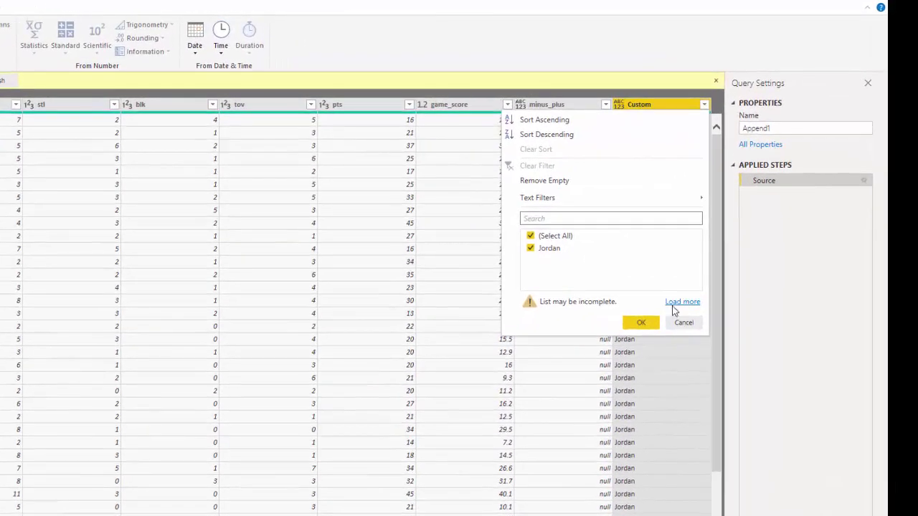
pyautogui.click(734, 236)
pyautogui.click(548, 265)
pyautogui.click(634, 307)
# Step: Rename the Custom column to Player
pyautogui.doubleClick(656, 90)
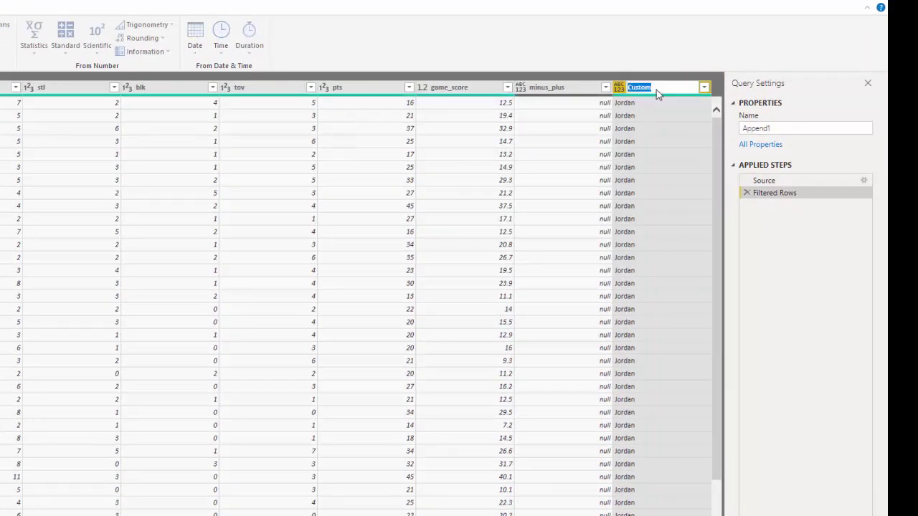
pyautogui.write('Playe')
pyautogui.write('r')
pyautogui.press('Return')
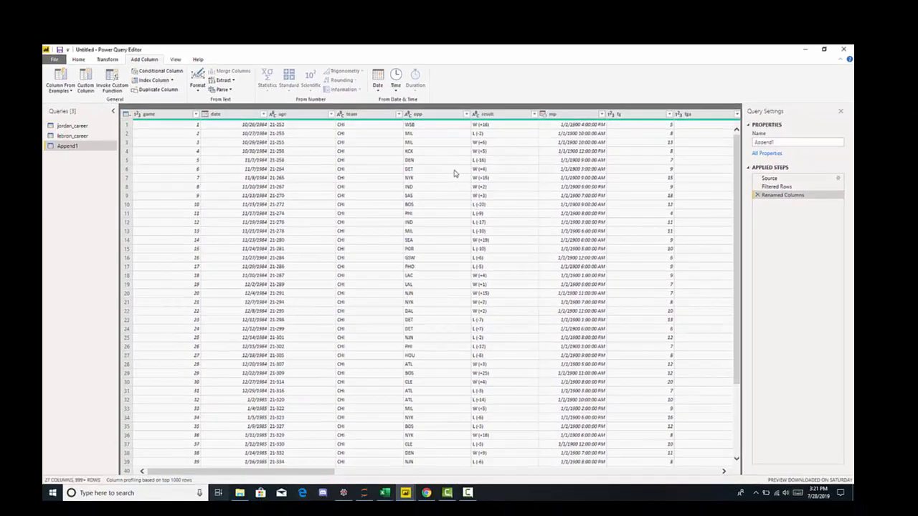
pyautogui.click(426, 493)
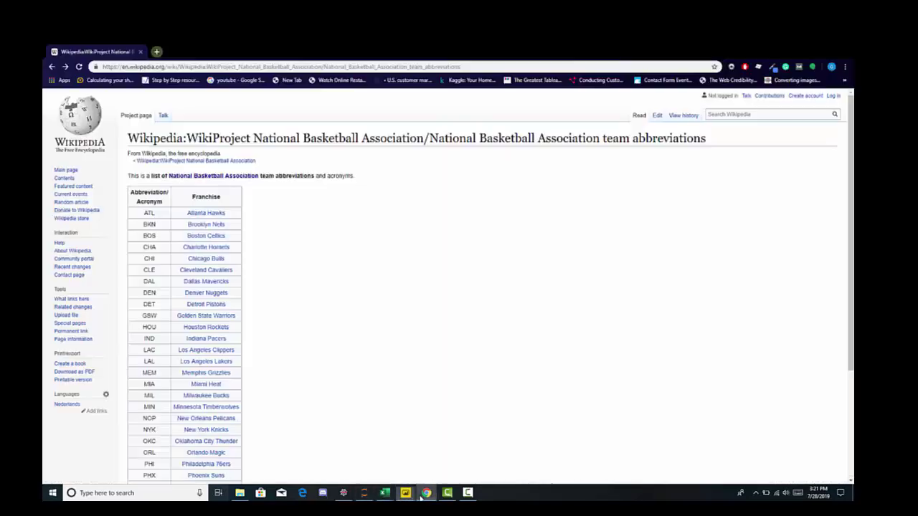
pyautogui.scroll(-1, 429, 145)
pyautogui.scroll(-5, 428, 145)
pyautogui.scroll(6, 412, 262)
pyautogui.moveTo(406, 495)
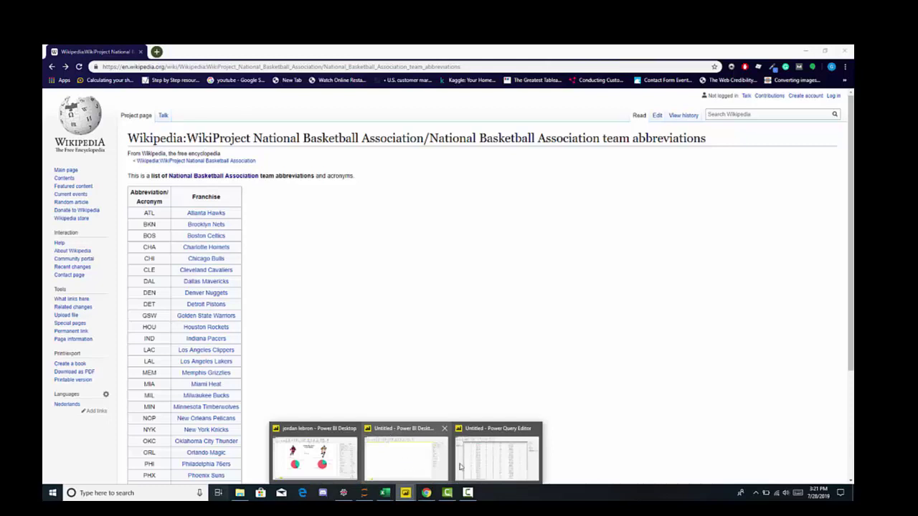
pyautogui.moveTo(437, 467)
pyautogui.click(484, 434)
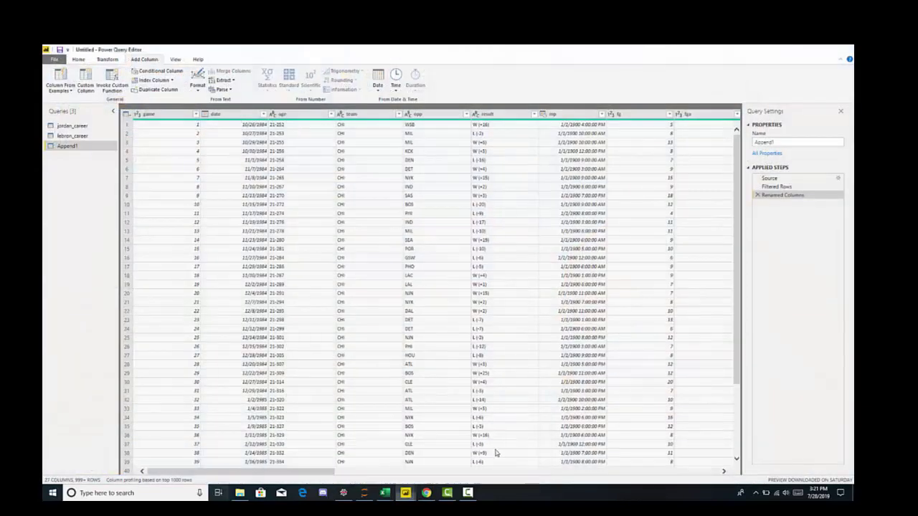
# Step: Start a new Web data source from the New Source menu
pyautogui.click(78, 60)
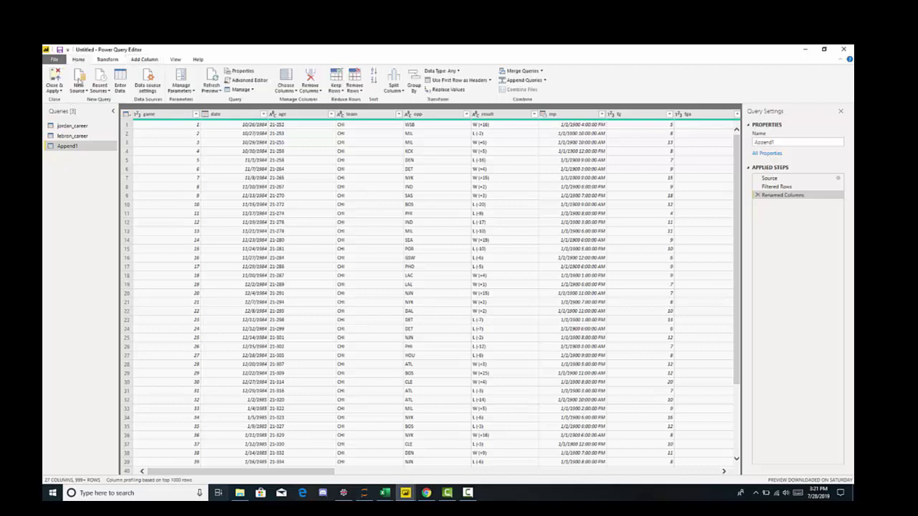
pyautogui.click(78, 86)
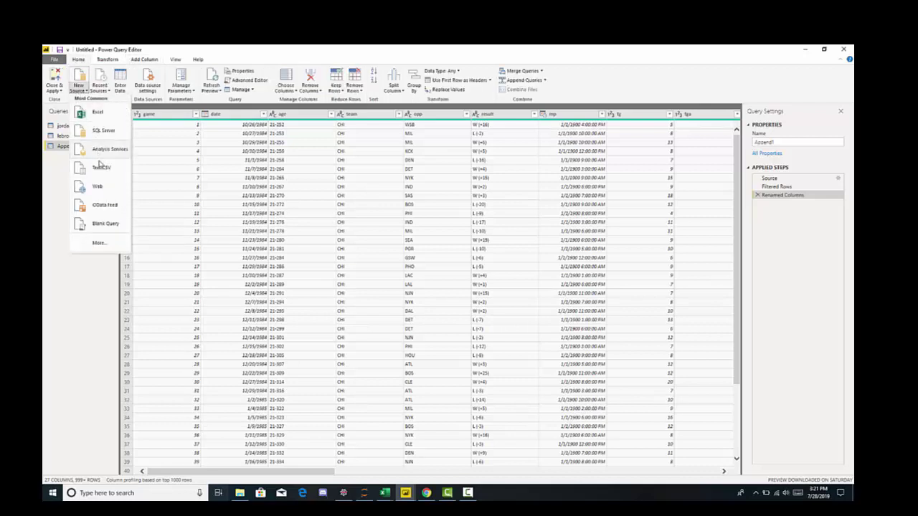
pyautogui.click(107, 188)
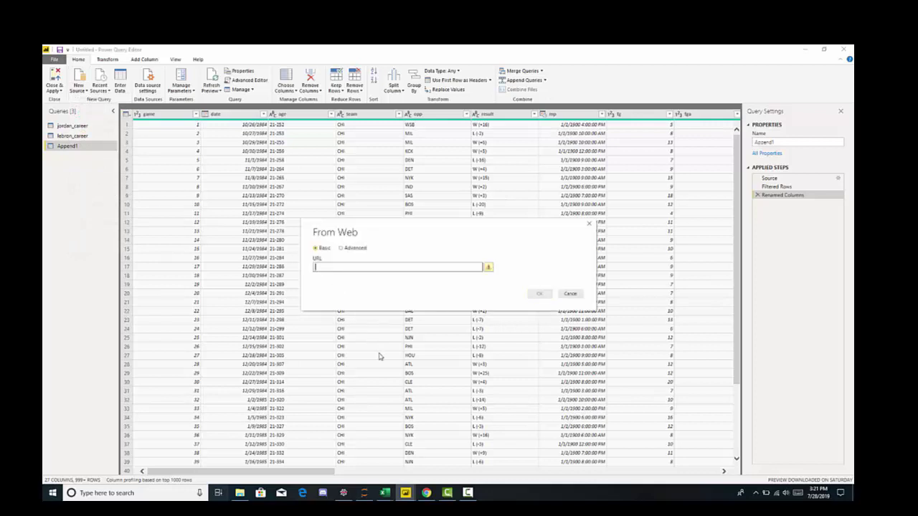
# Step: Copy the Wikipedia abbreviations page address from Chrome and return to the From Web dialog
pyautogui.click(428, 493)
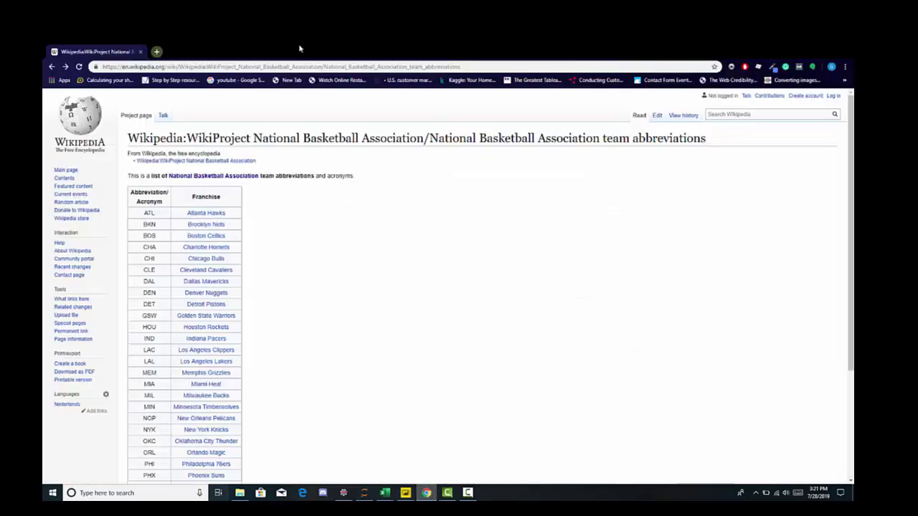
pyautogui.rightClick(308, 68)
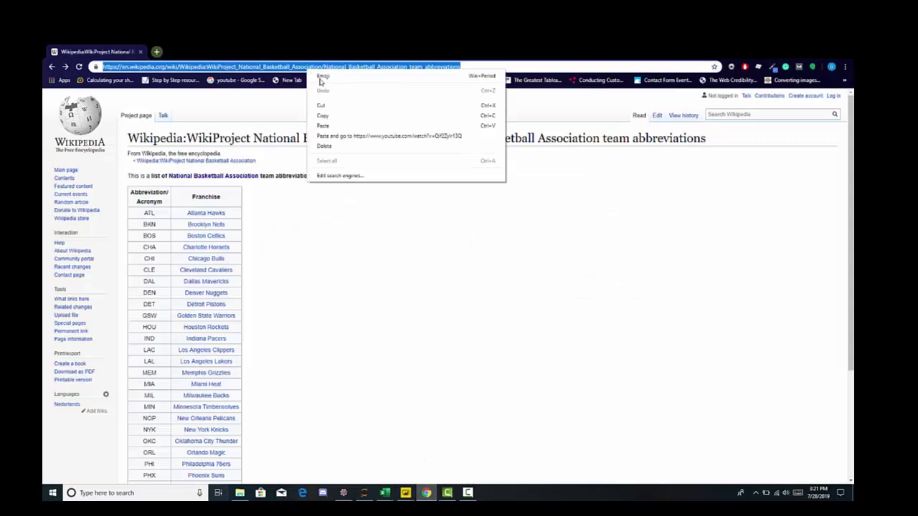
pyautogui.click(356, 118)
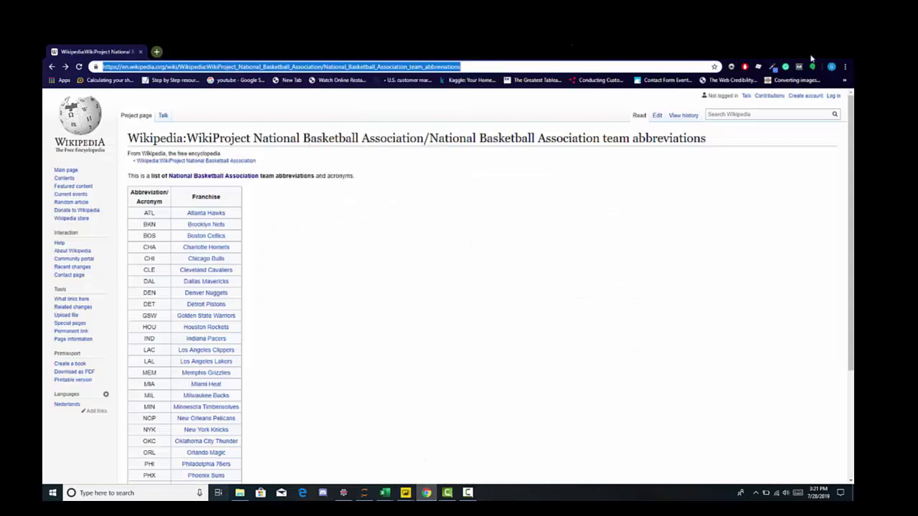
pyautogui.hotkey('alt', 'Tab')
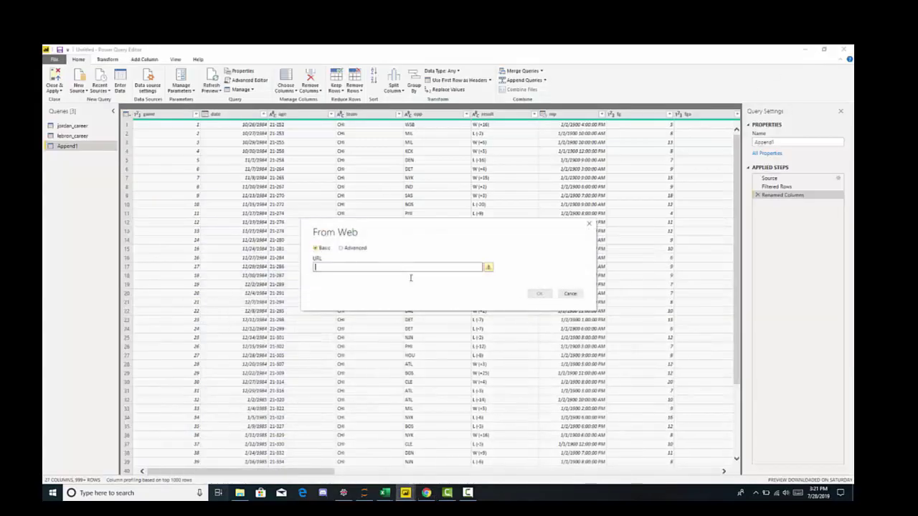
# Step: Paste the Wikipedia address into the From Web URL field and connect
pyautogui.rightClick(398, 267)
pyautogui.click(447, 304)
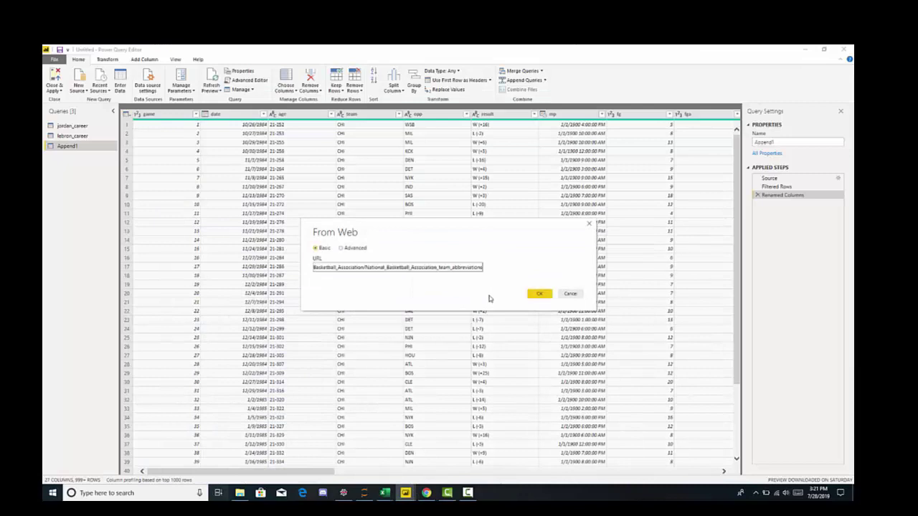
pyautogui.click(538, 294)
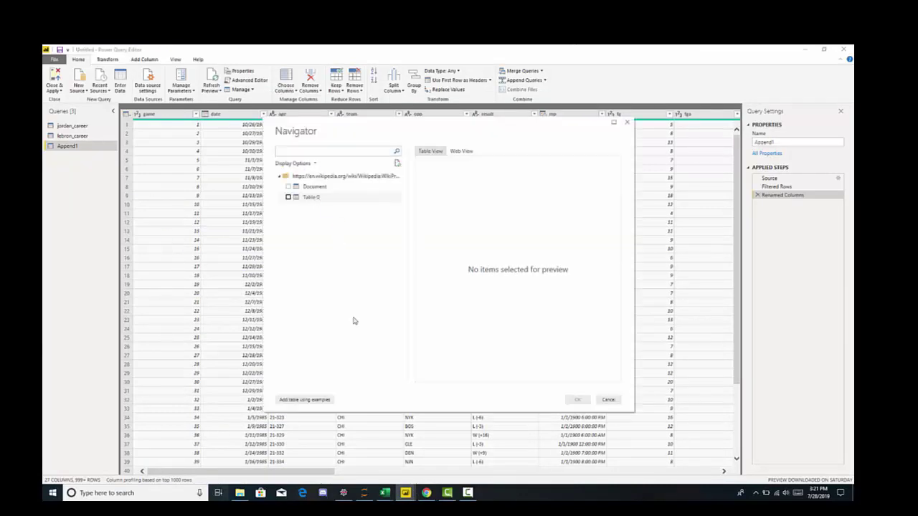
# Step: Preview the page items, then load Table 0 of team abbreviations as a new query
pyautogui.click(338, 188)
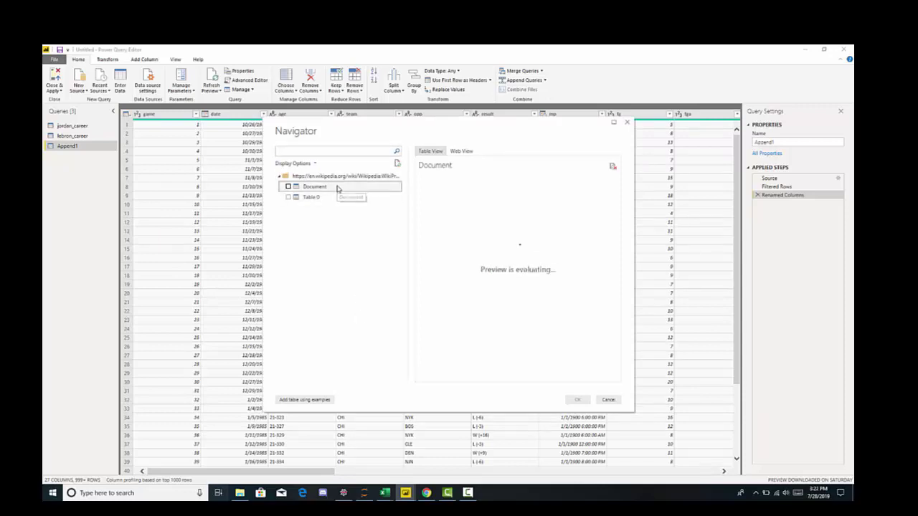
pyautogui.click(339, 197)
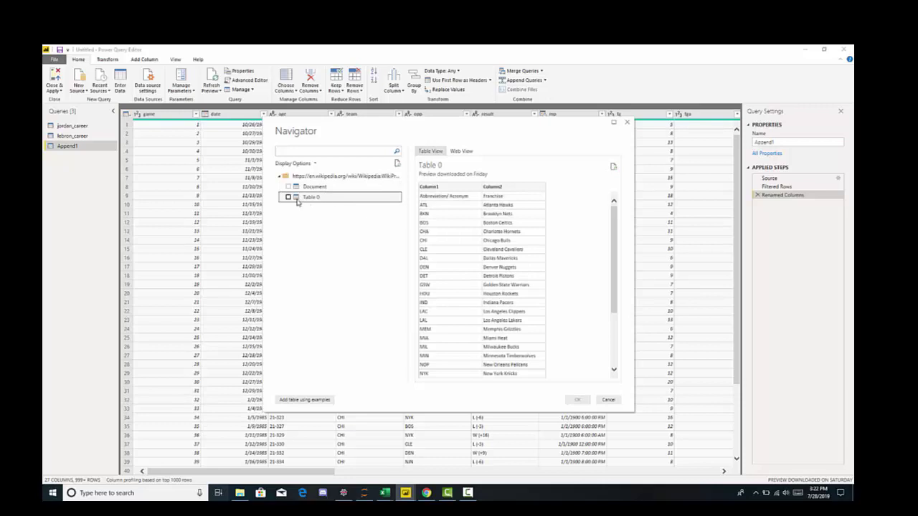
pyautogui.click(288, 197)
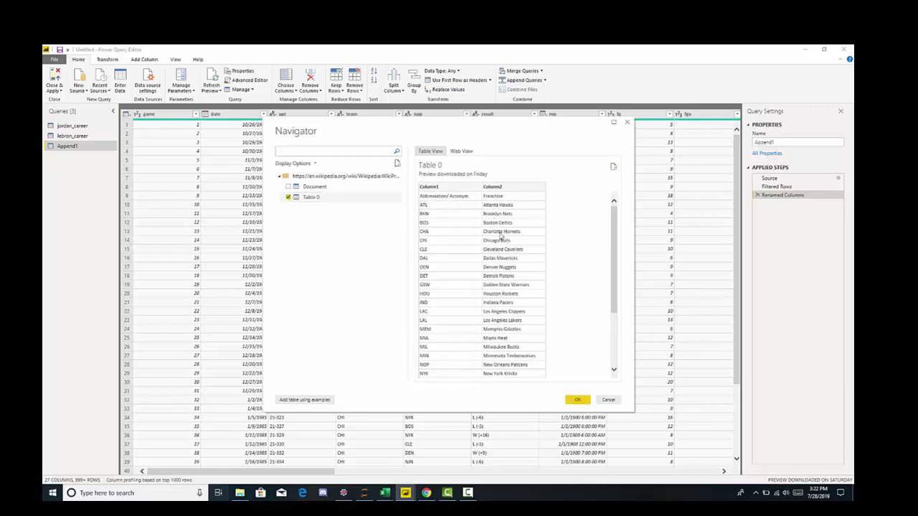
pyautogui.click(578, 399)
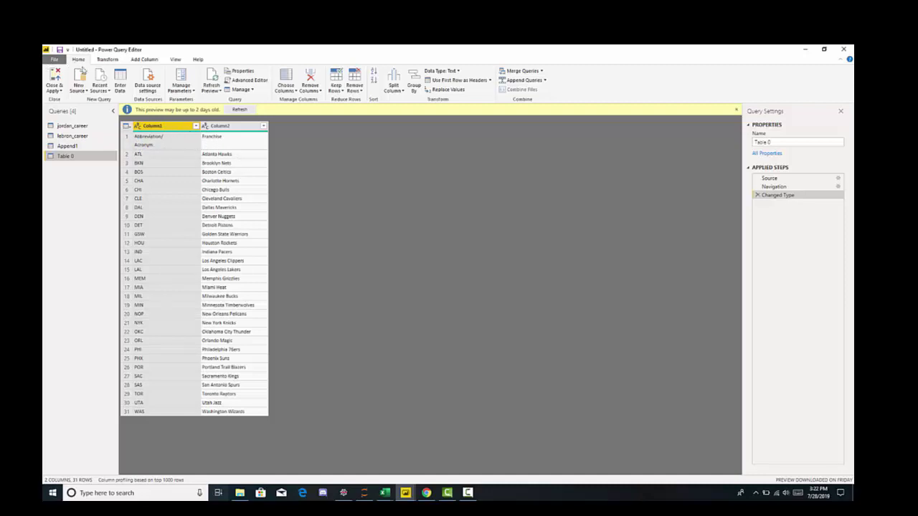
# Step: Promote Table 0's first row to headers and rename the query Franchise
pyautogui.click(459, 80)
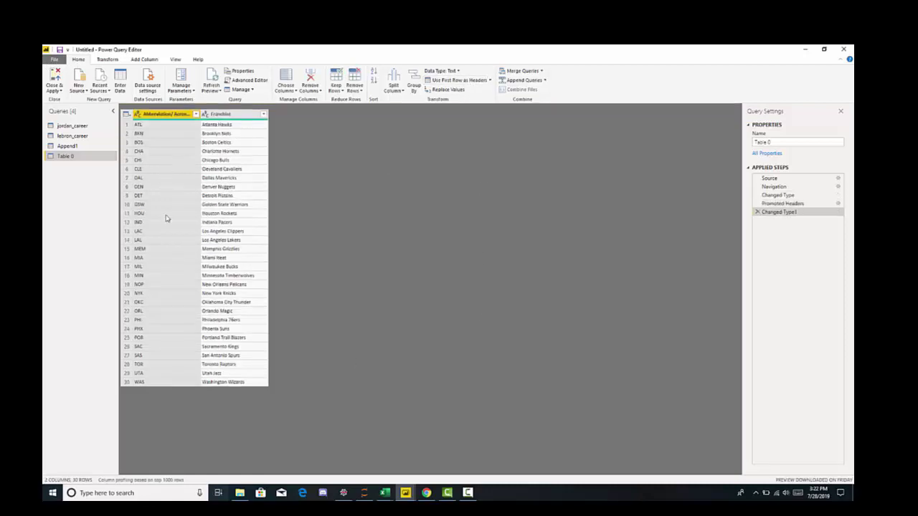
pyautogui.doubleClick(71, 157)
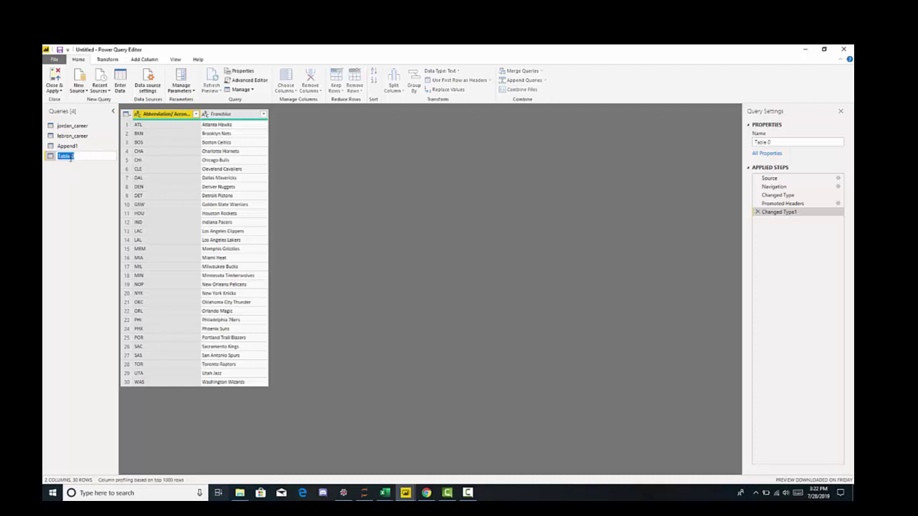
pyautogui.write('Franchise')
pyautogui.press('Return')
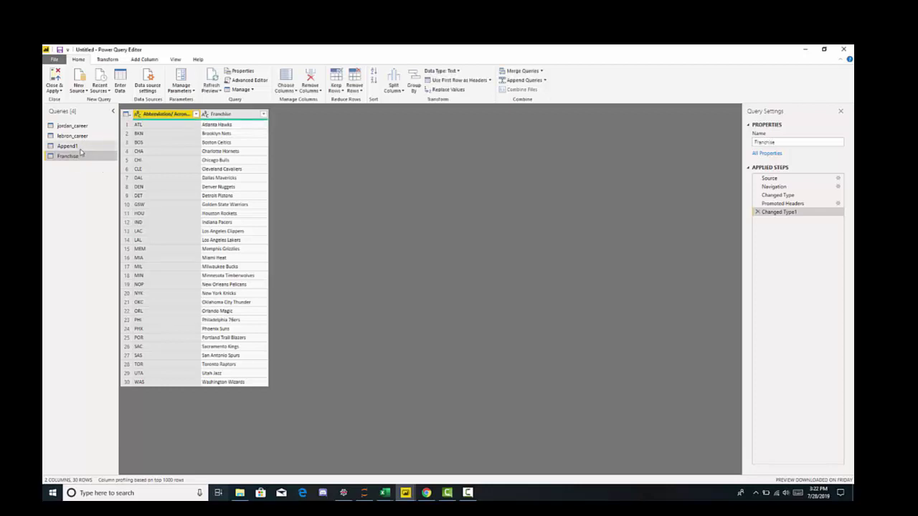
# Step: Go back to the Append1 query
pyautogui.click(72, 147)
pyautogui.click(73, 156)
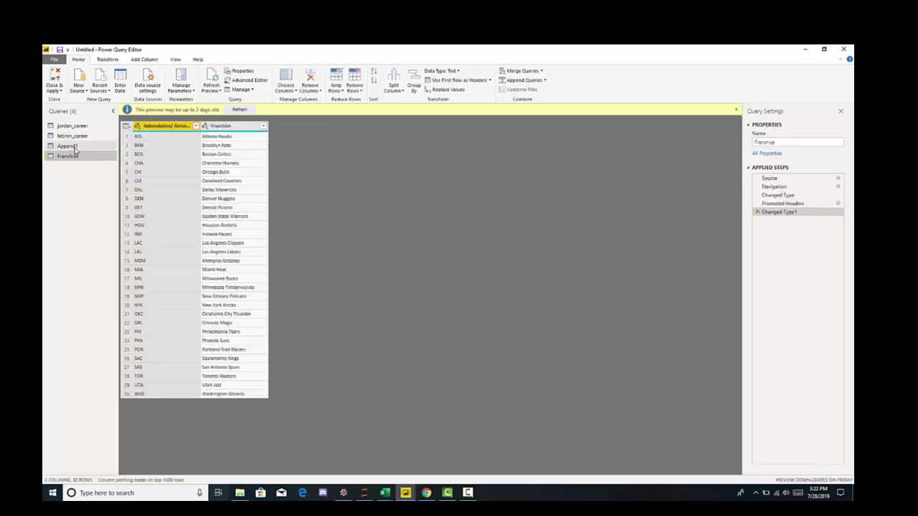
pyautogui.press('Up')
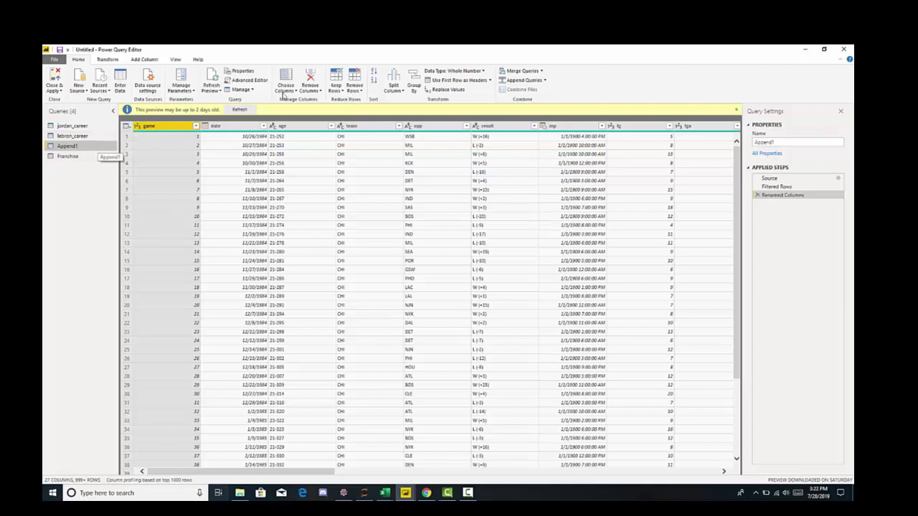
# Step: Start a Merge Queries on Append1 and pick Franchise as the table to merge with
pyautogui.click(543, 72)
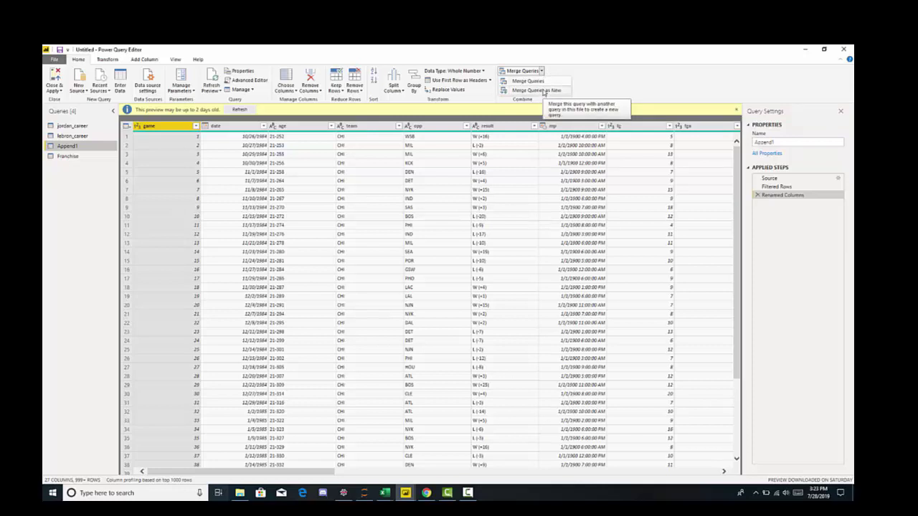
pyautogui.click(544, 88)
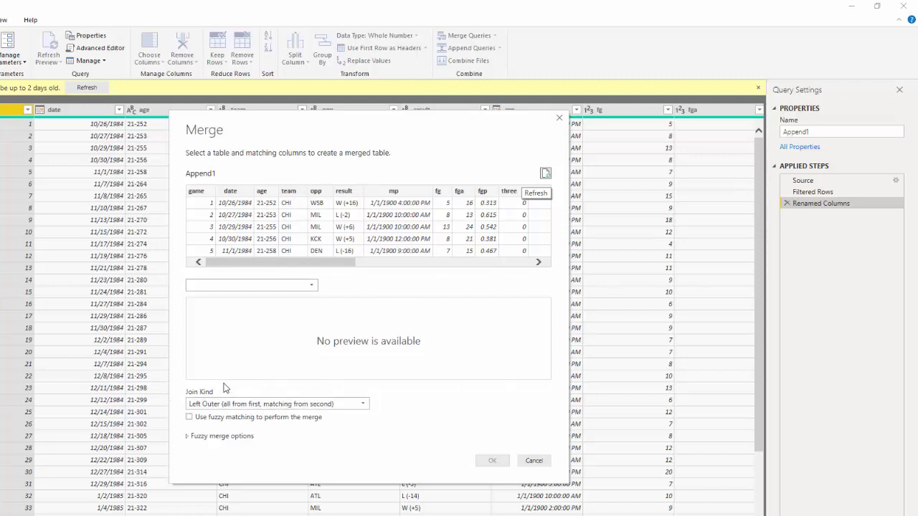
pyautogui.click(363, 406)
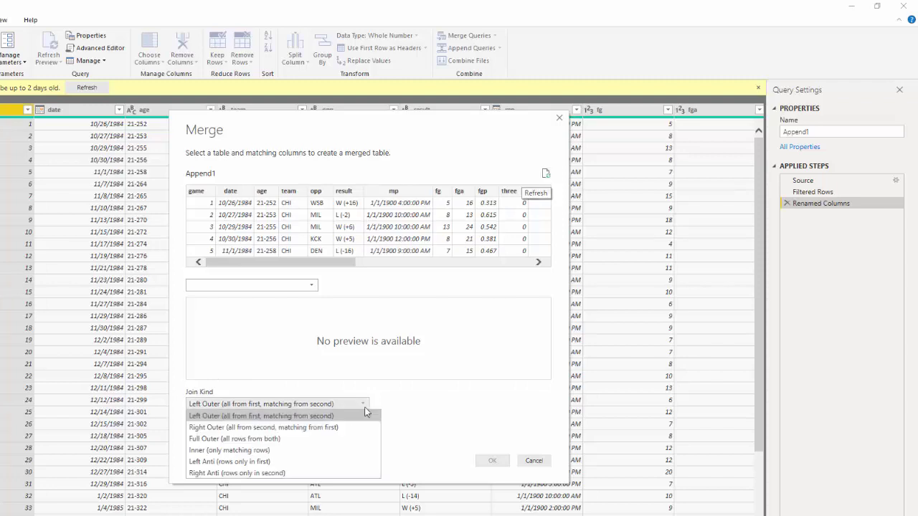
pyautogui.click(312, 287)
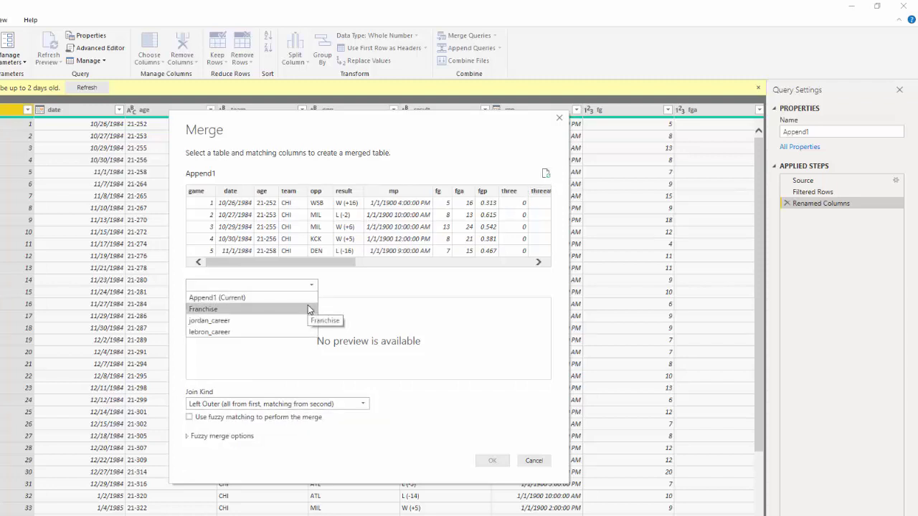
pyautogui.click(310, 309)
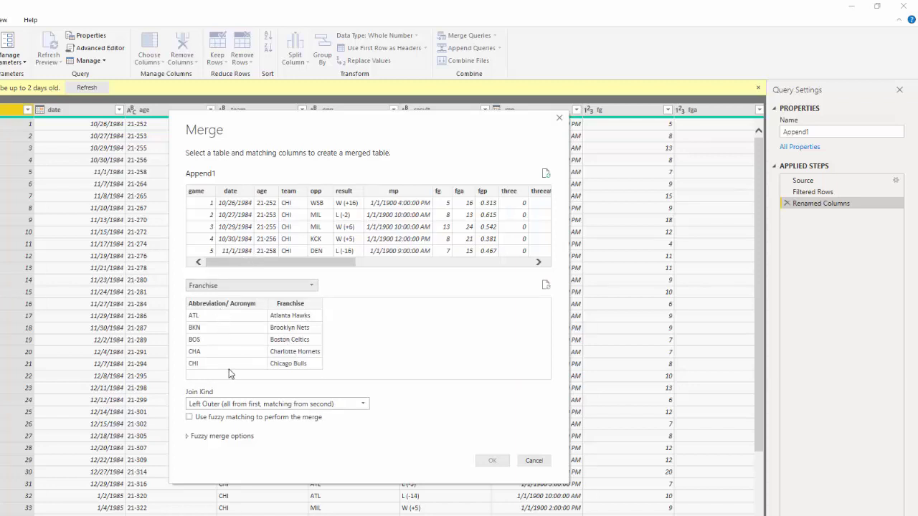
# Step: Match opp to Abbreviation/ Acronym in a Left Outer join, ignoring privacy levels
pyautogui.click(317, 194)
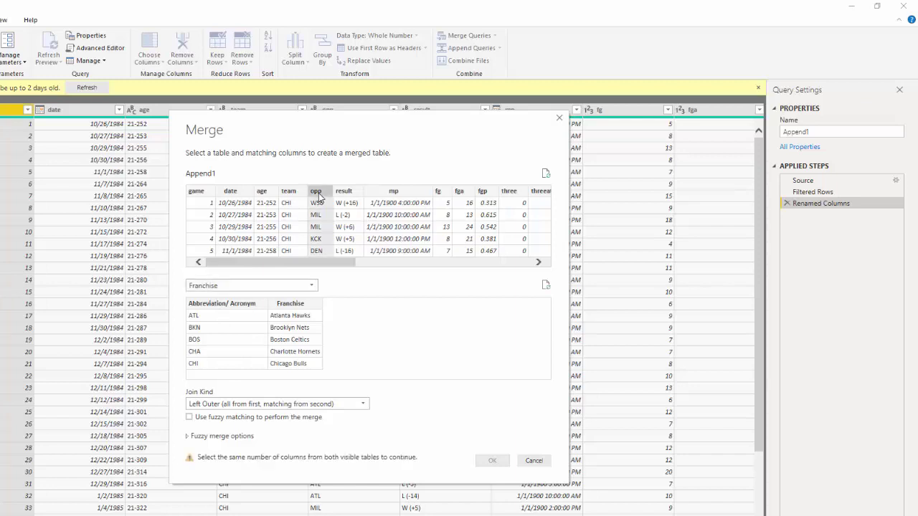
pyautogui.click(230, 306)
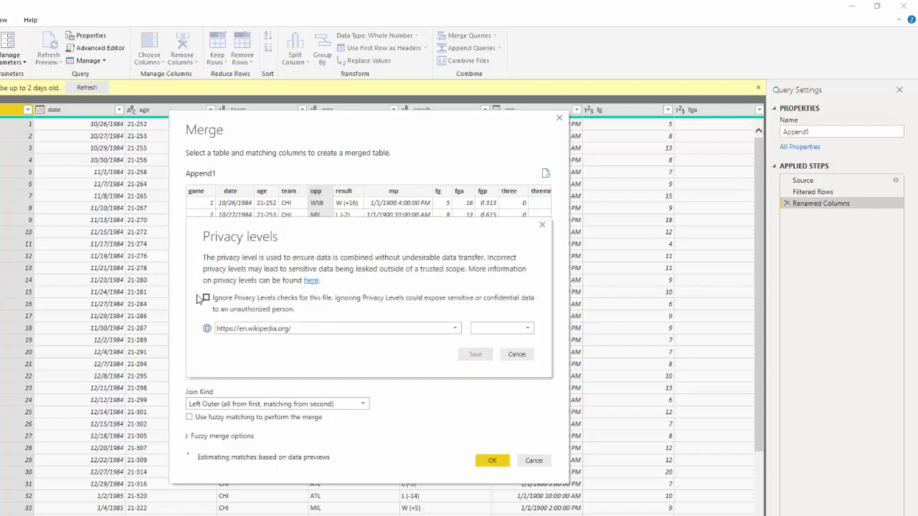
pyautogui.click(206, 298)
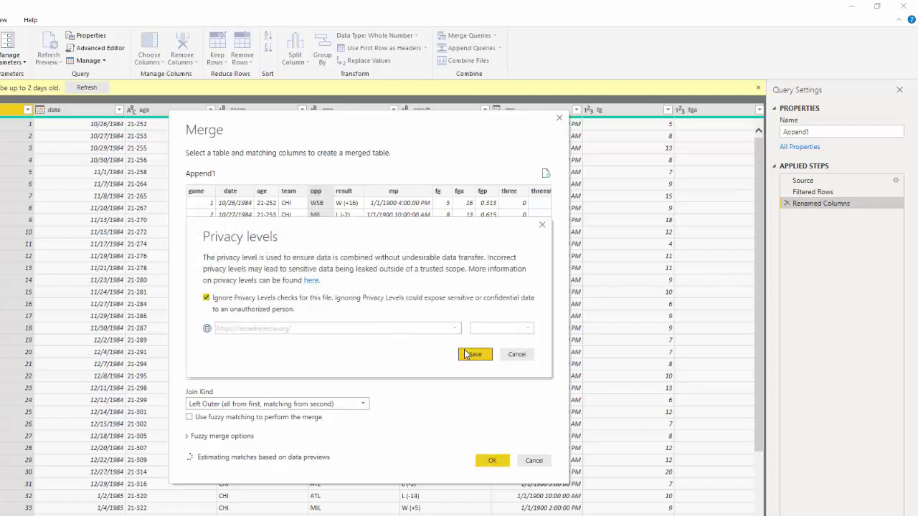
pyautogui.click(471, 354)
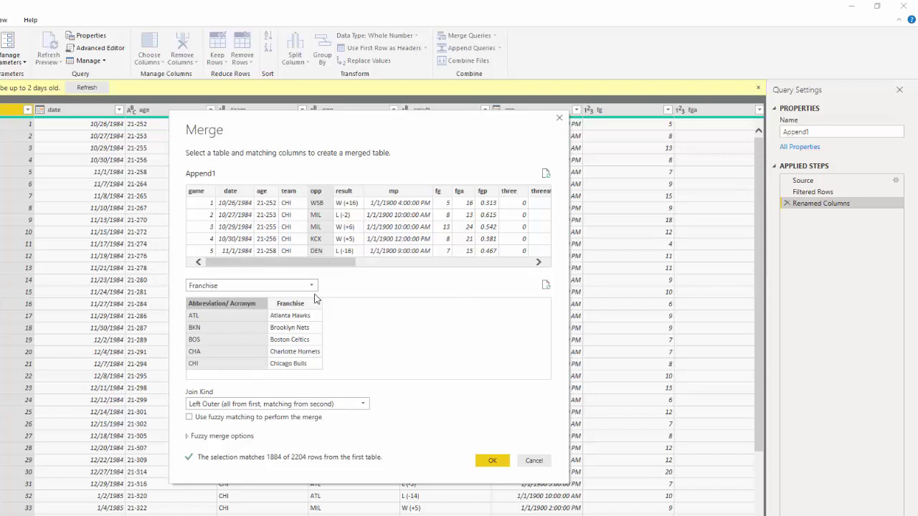
pyautogui.click(252, 403)
pyautogui.click(313, 416)
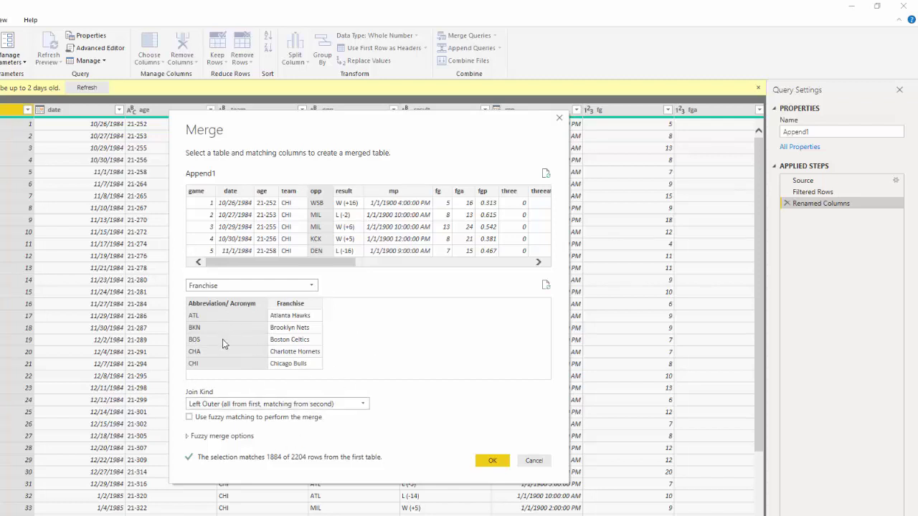
pyautogui.click(484, 463)
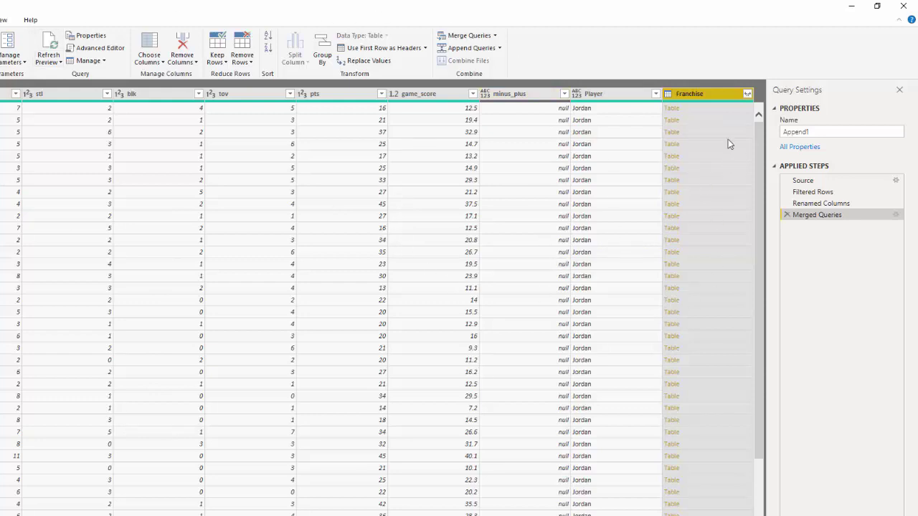
# Step: Expand only the Franchise name column, without Abbreviation/ Acronym or the prefix, into Franchise.1
pyautogui.click(747, 95)
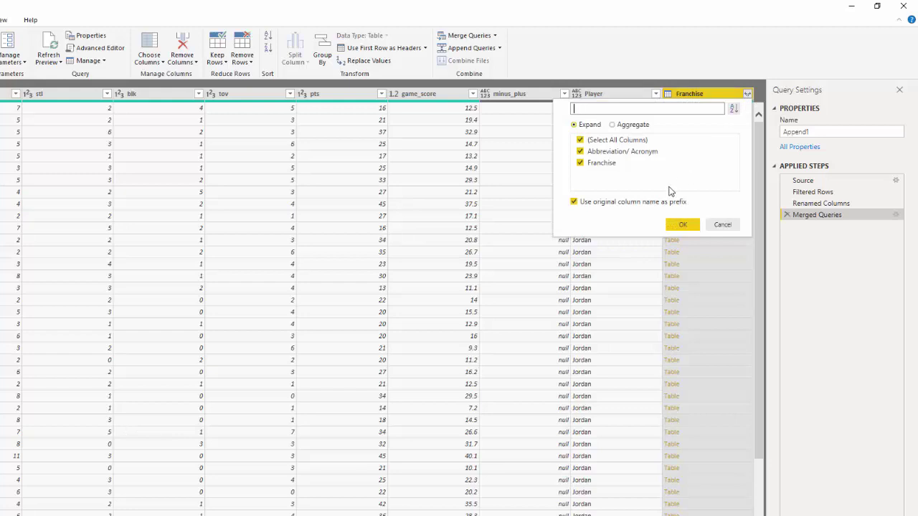
pyautogui.click(581, 152)
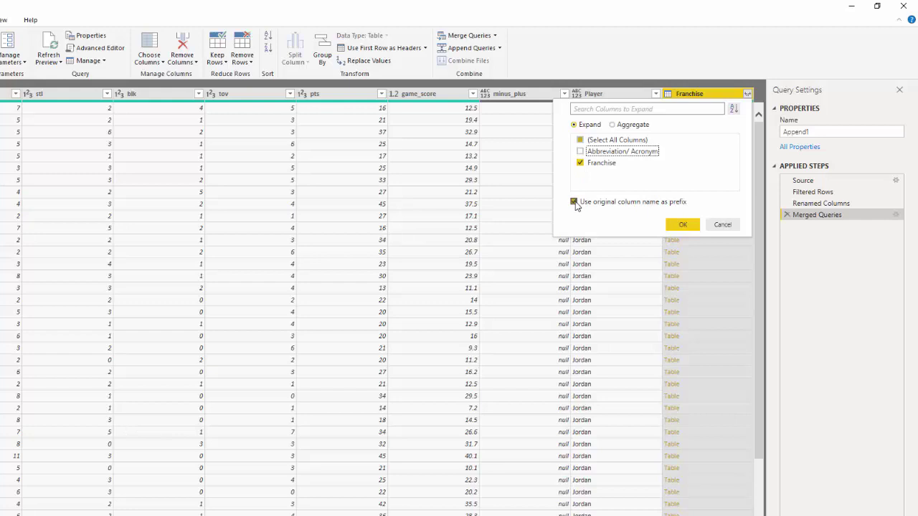
pyautogui.click(574, 203)
pyautogui.click(670, 225)
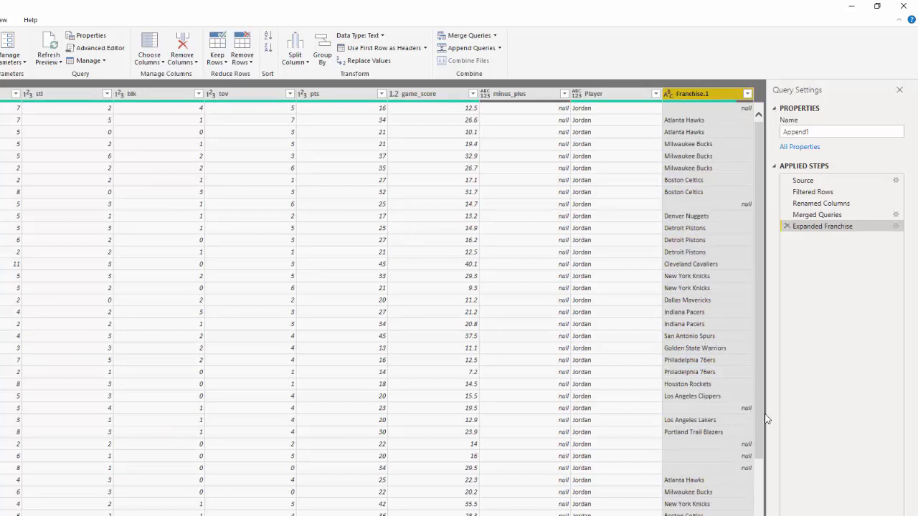
# Step: Filter Franchise.1 to exclude (null) values
pyautogui.click(747, 94)
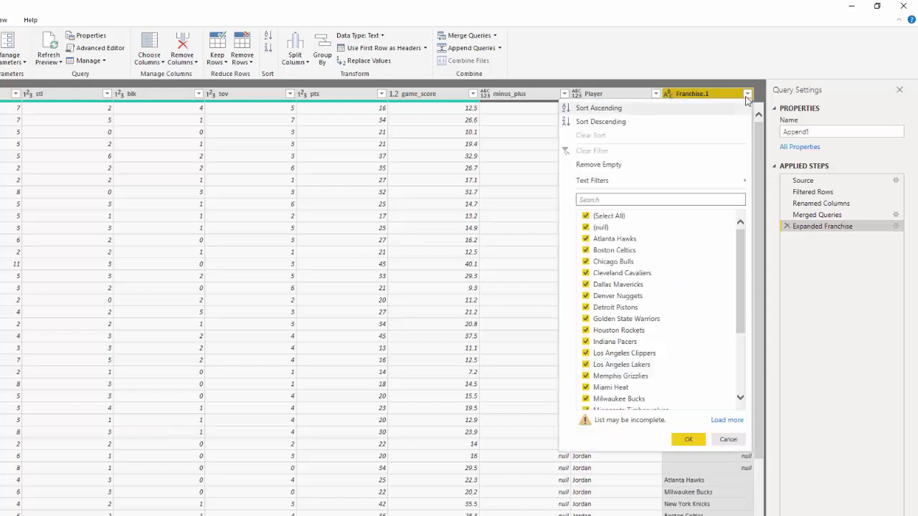
pyautogui.click(587, 228)
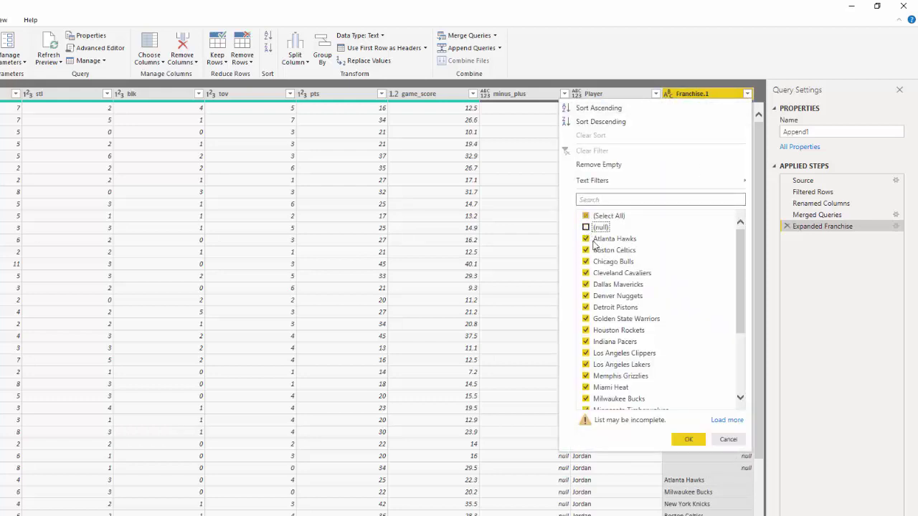
pyautogui.click(687, 439)
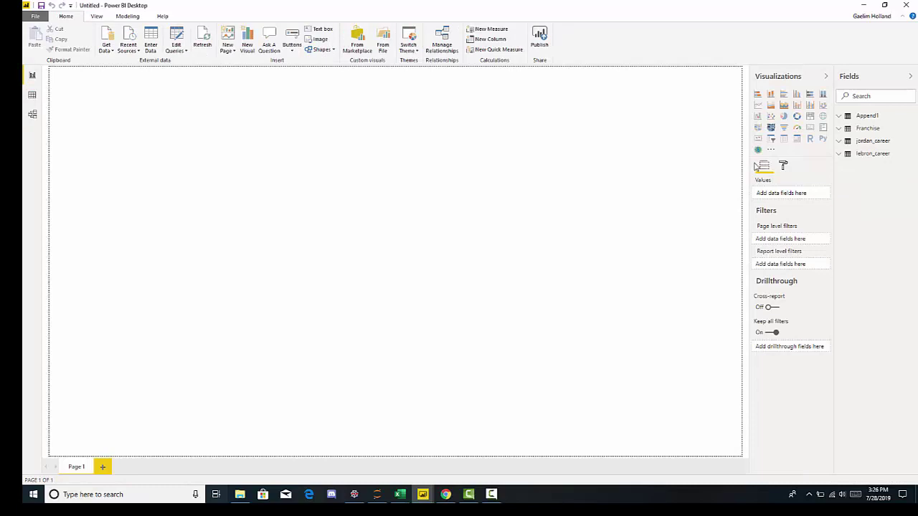
# Step: Add Franchise.1 from Append1 as a Matrix visual positioned near the page centre
pyautogui.click(841, 117)
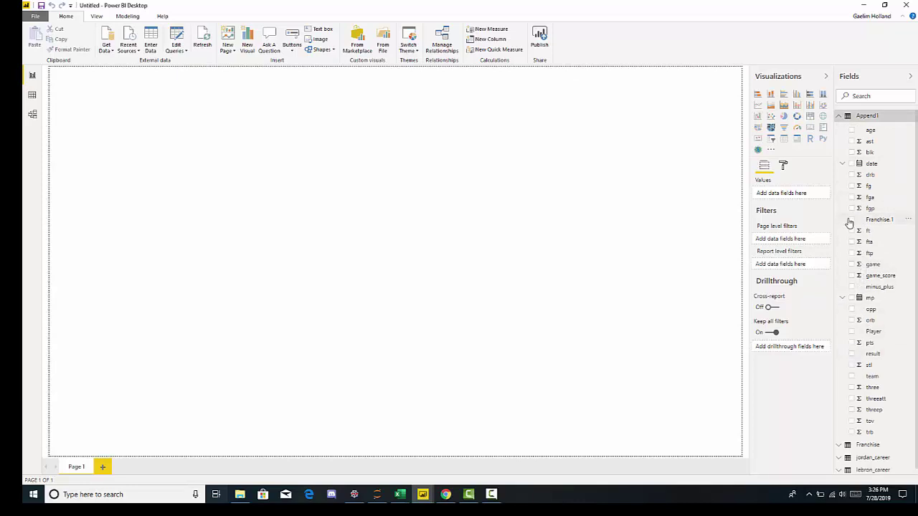
pyautogui.click(852, 220)
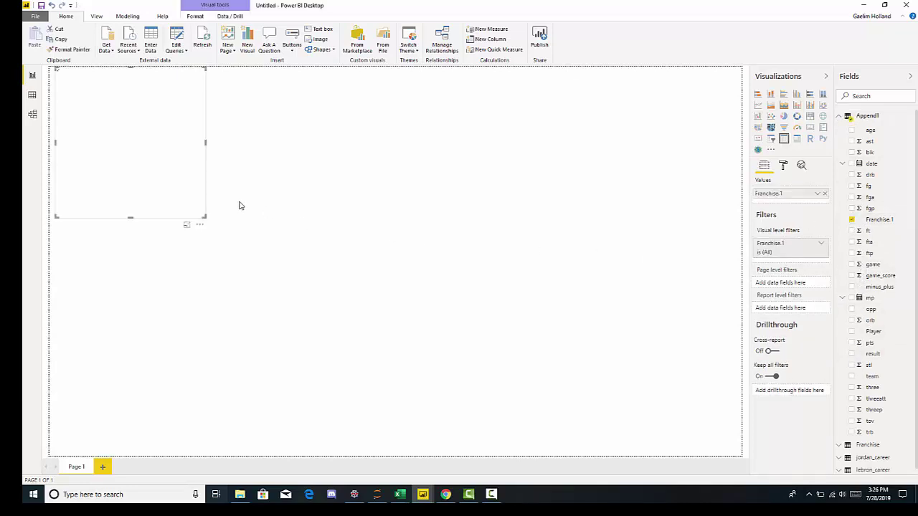
pyautogui.moveTo(170, 143)
pyautogui.mouseDown()
pyautogui.moveTo(400, 216)
pyautogui.moveTo(463, 222)
pyautogui.mouseUp()
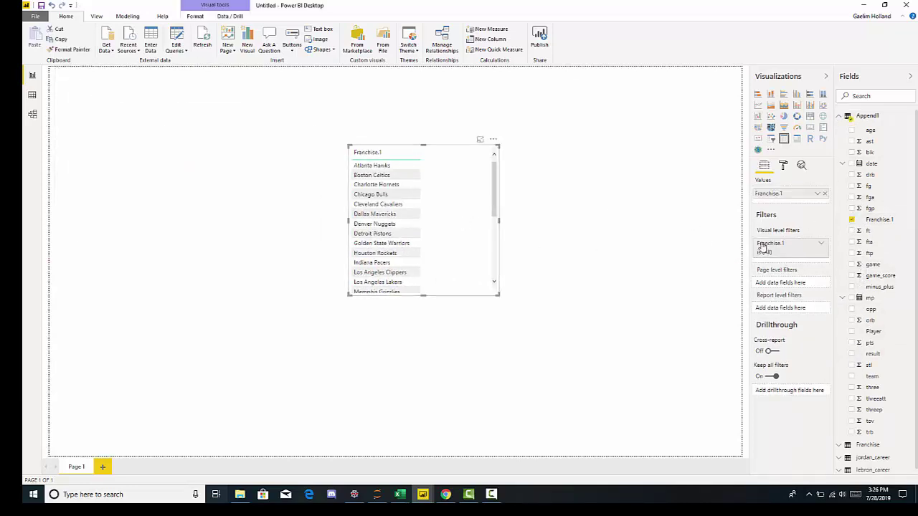
pyautogui.click(797, 140)
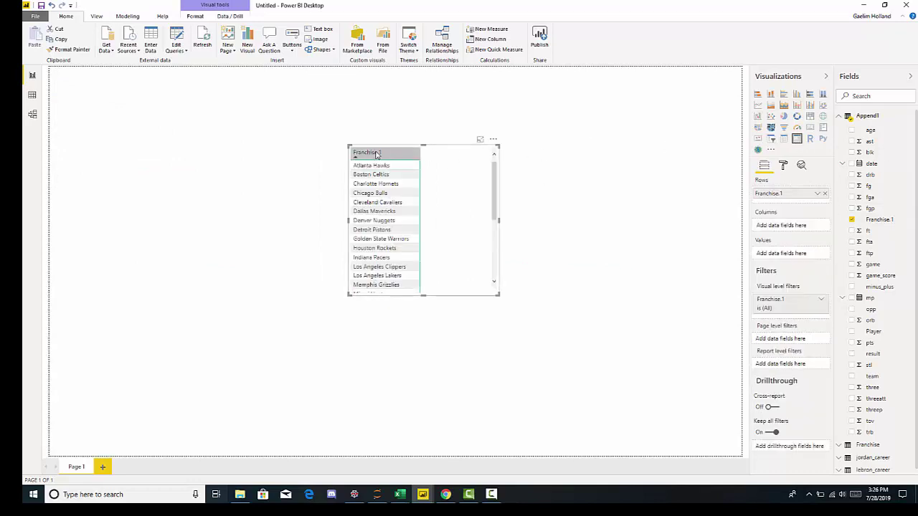
pyautogui.click(455, 150)
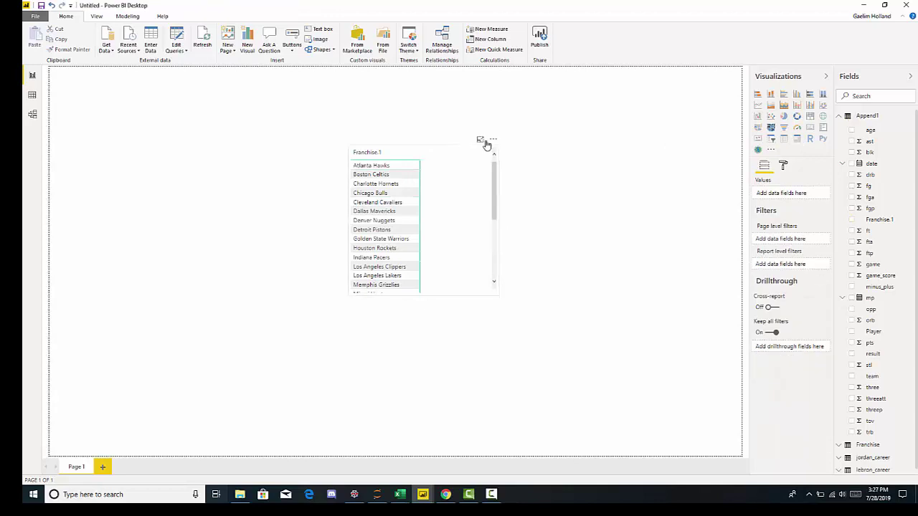
pyautogui.moveTo(485, 142); pyautogui.dragTo(425, 142)
pyautogui.click(736, 150)
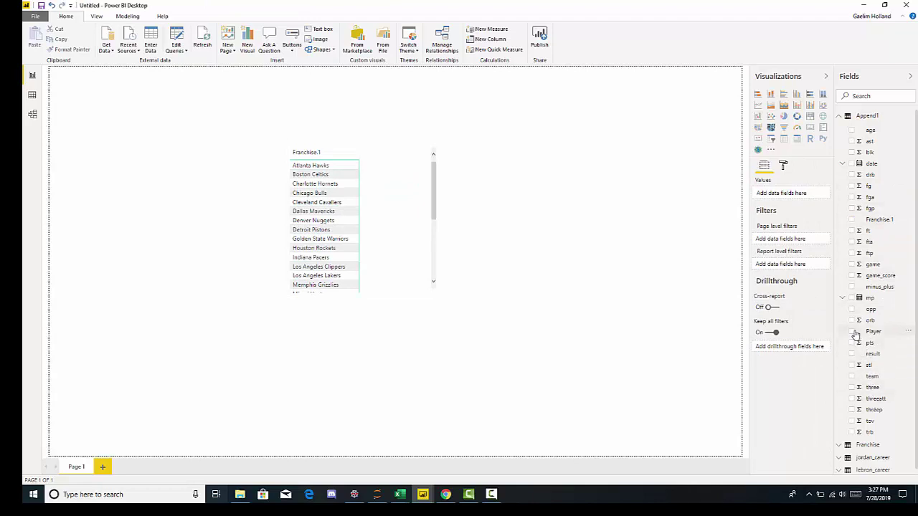
# Step: Put Player in the matrix columns, deleting the stray Player visual, and enlarge the matrix
pyautogui.click(852, 332)
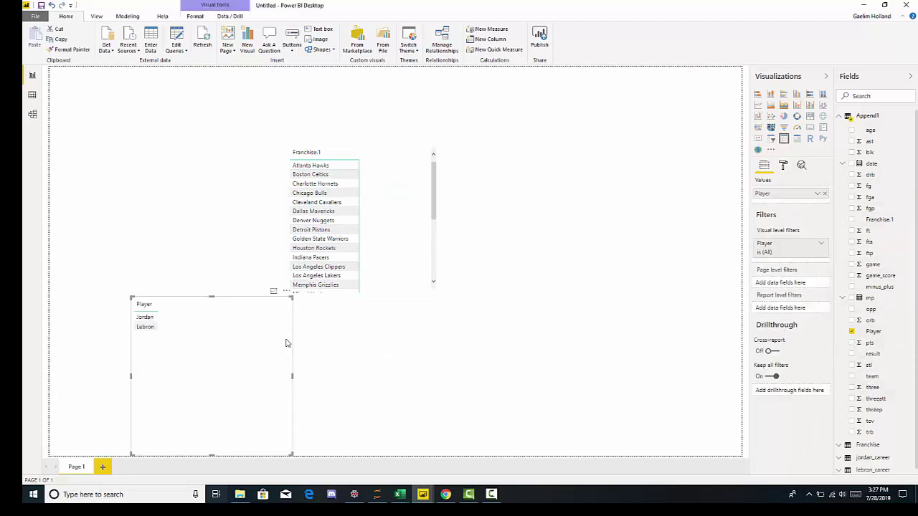
pyautogui.press('Delete')
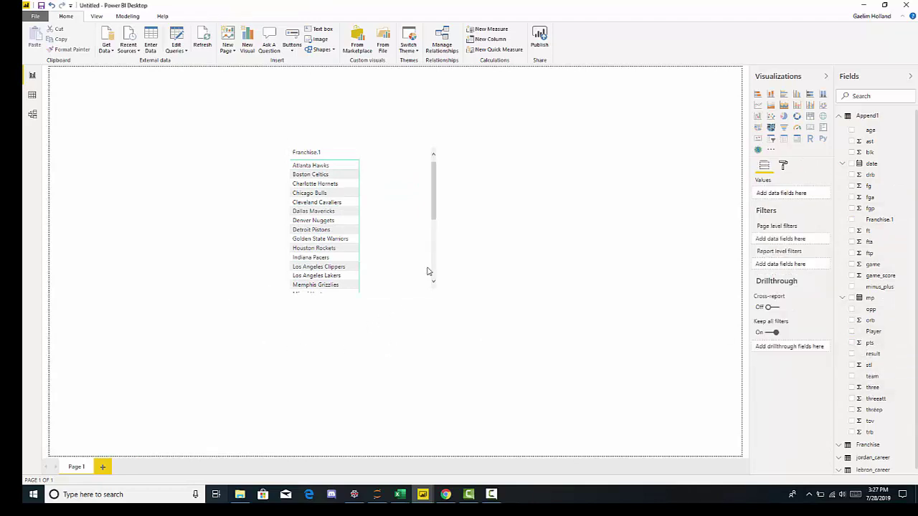
pyautogui.click(428, 264)
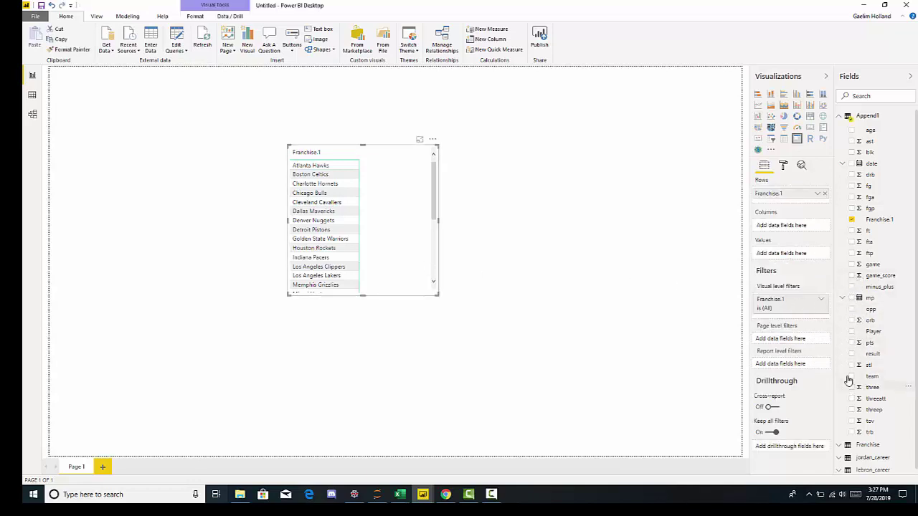
pyautogui.click(852, 332)
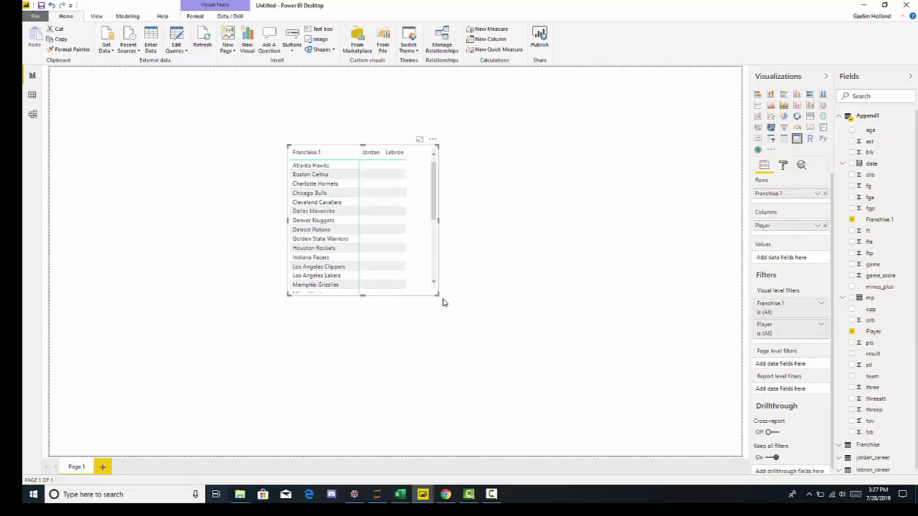
pyautogui.moveTo(437, 294); pyautogui.dragTo(631, 309)
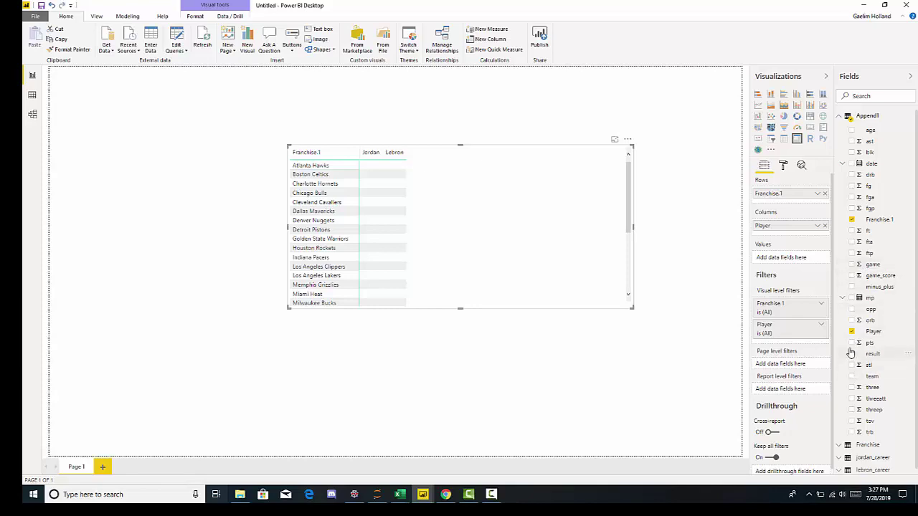
# Step: Add pts as matrix values, giving totals of 26194 Jordan, 27493 Lebron, 53687 overall
pyautogui.click(852, 343)
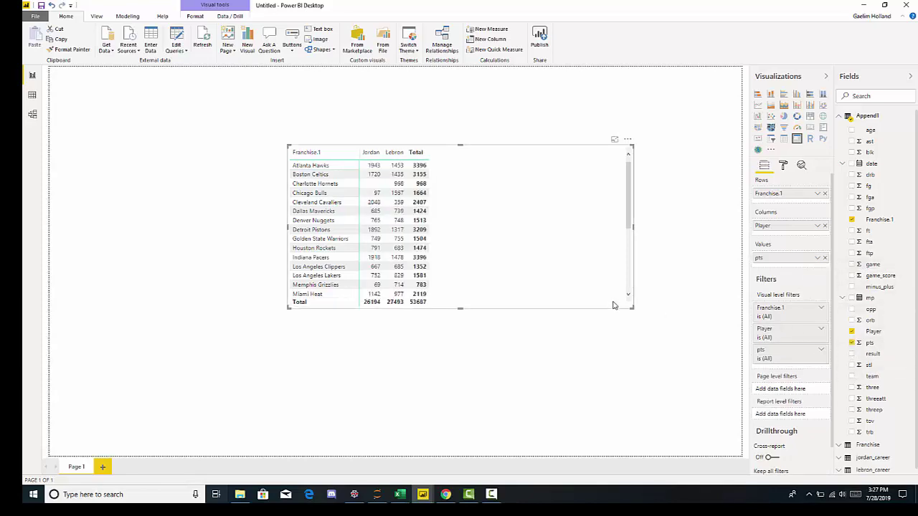
pyautogui.moveTo(709, 353); pyautogui.dragTo(791, 466)
pyautogui.scroll(-2, 390, 286)
pyautogui.scroll(2, 390, 286)
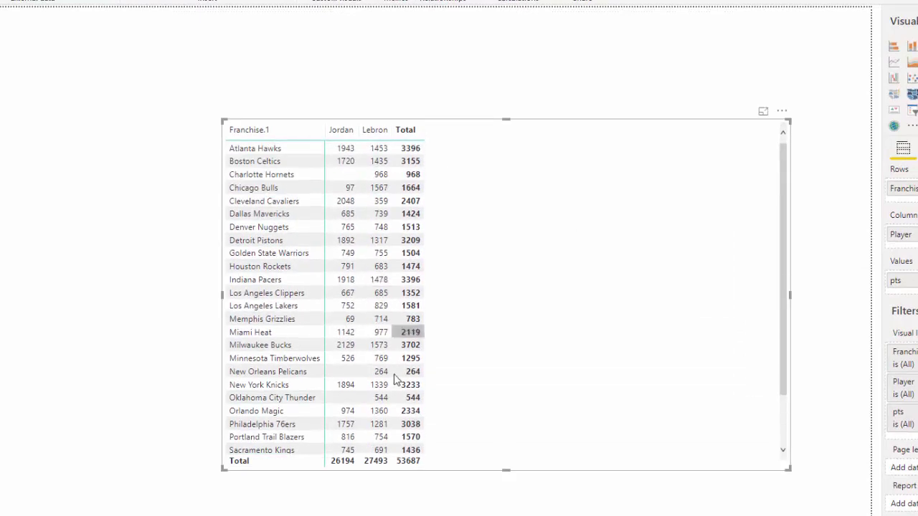
pyautogui.scroll(-2, 392, 403)
pyautogui.scroll(2, 399, 409)
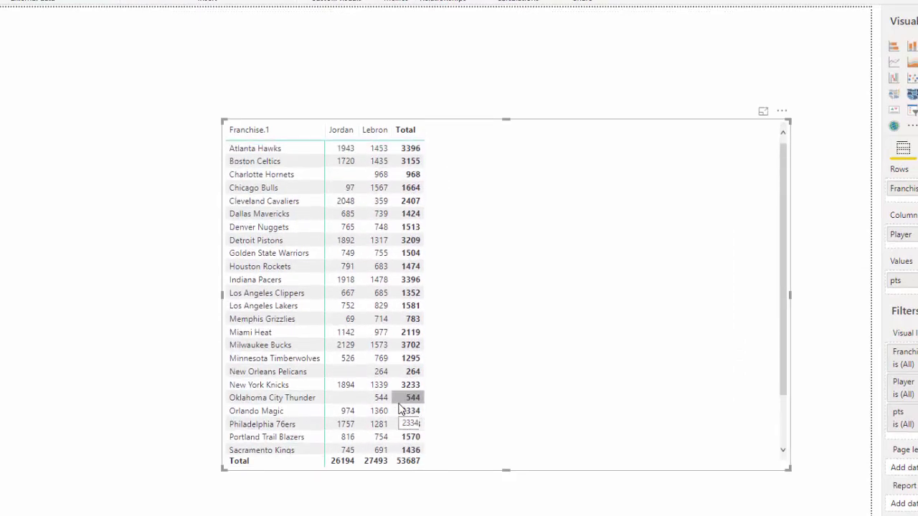